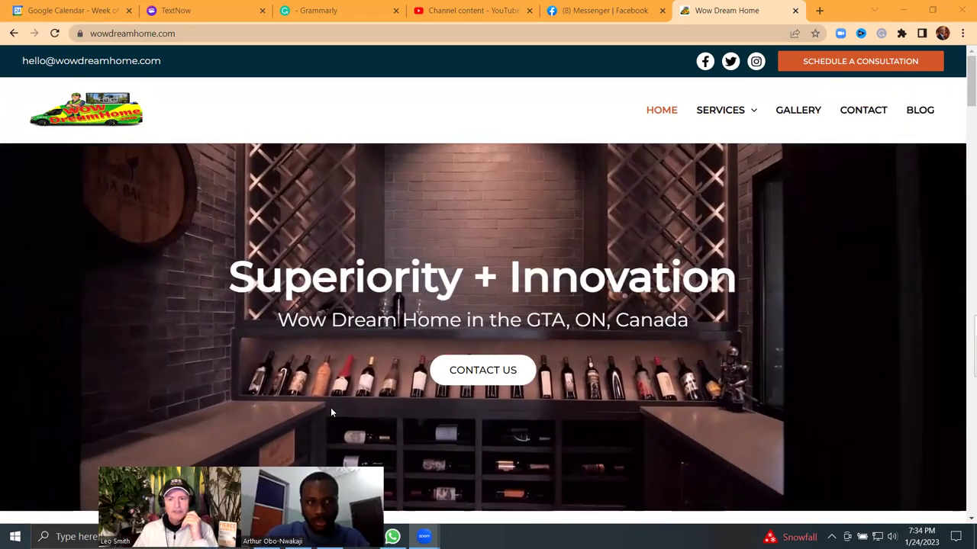
Step: Scroll down through the Wow Dream Home homepage
scroll(635, 315, "down", 5)
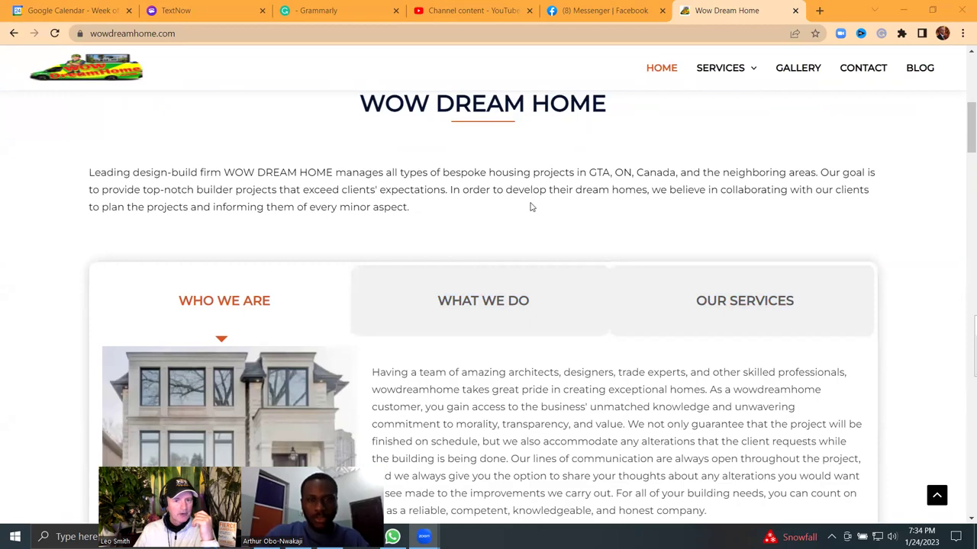
scroll(532, 214, "down", 8)
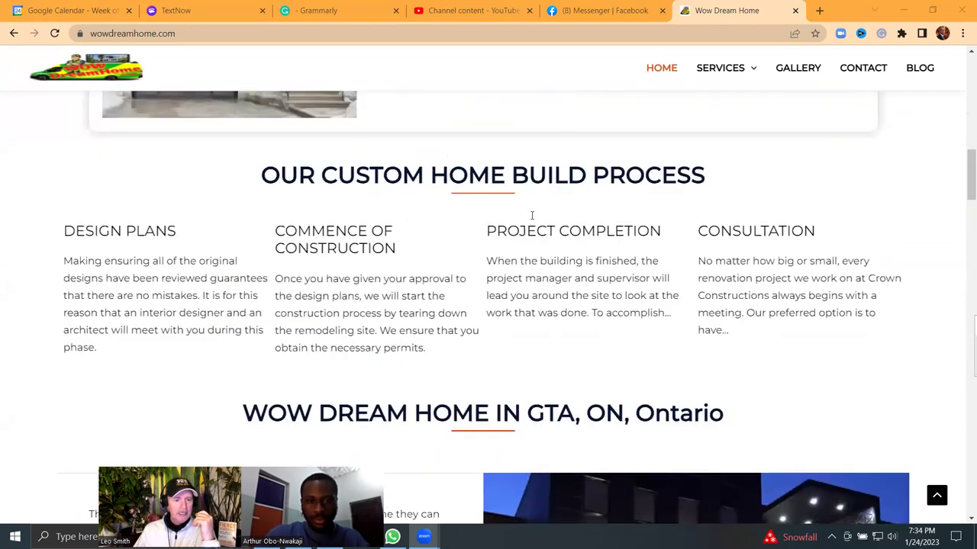
scroll(532, 215, "down", 3)
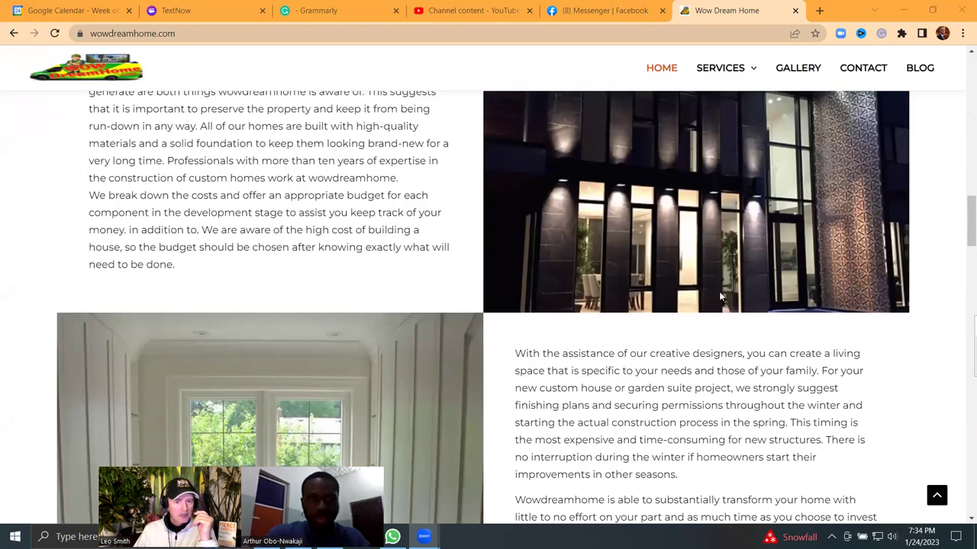
scroll(788, 438, "down", 5)
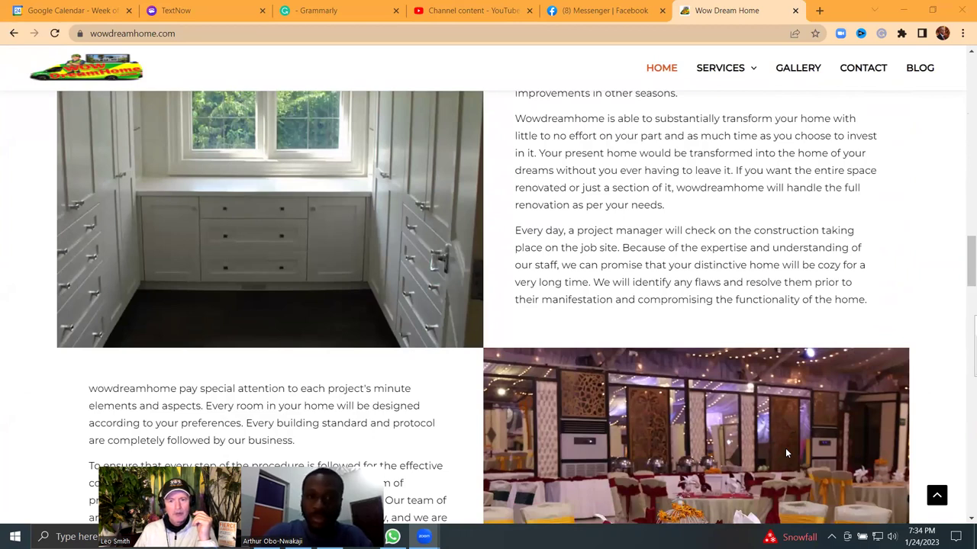
scroll(785, 448, "down", 3)
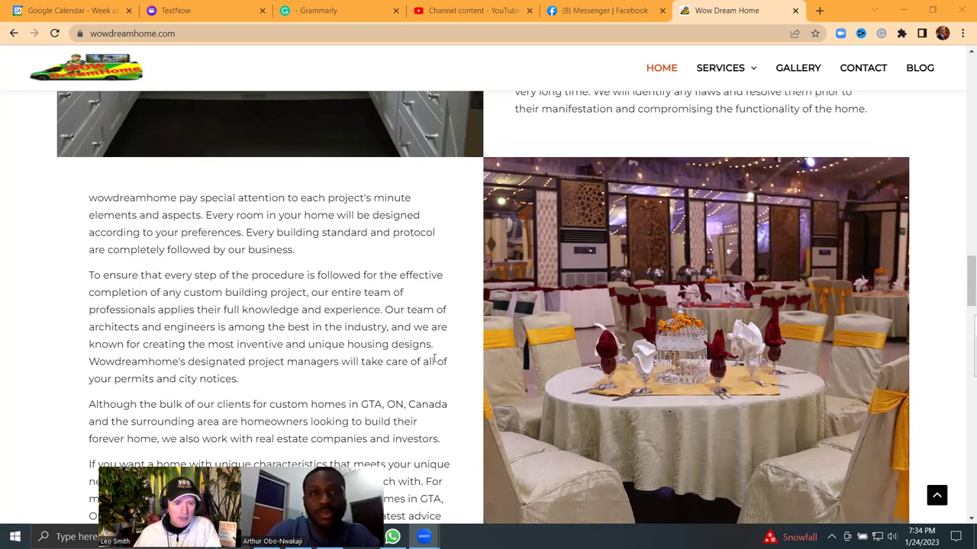
scroll(437, 357, "down", 3)
Step: Return to the top and reveal the SERVICES dropdown: Home Addition, Design & Build, Home Renovation
scroll(437, 357, "up", 5)
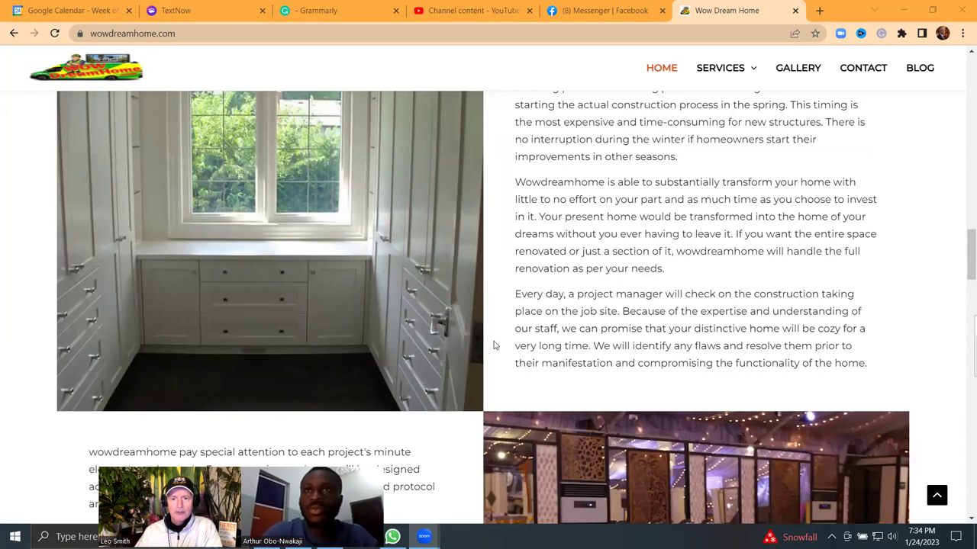
scroll(534, 322, "up", 3)
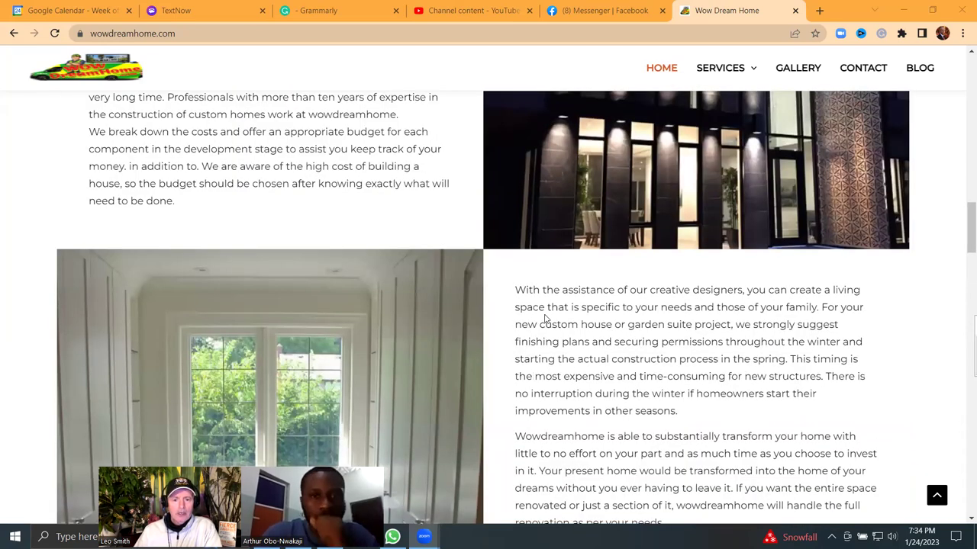
scroll(544, 319, "up", 2)
scroll(746, 155, "up", 3)
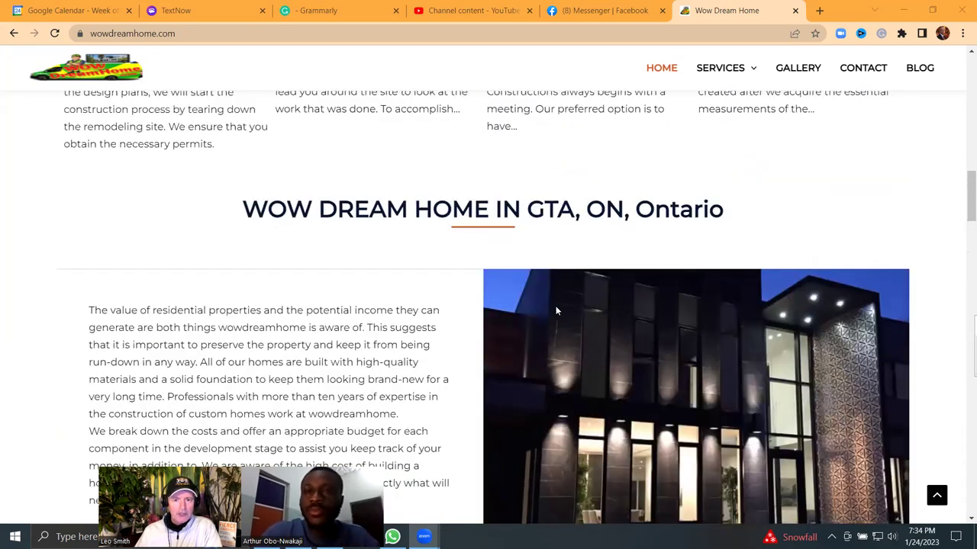
scroll(740, 145, "up", 6)
scroll(739, 148, "up", 2)
mouse_move(728, 70)
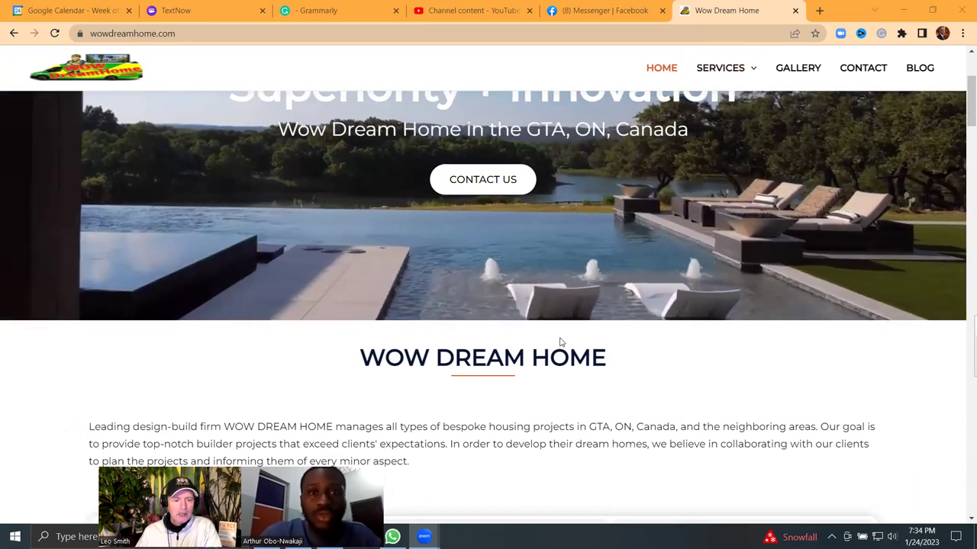
scroll(559, 343, "up", 1)
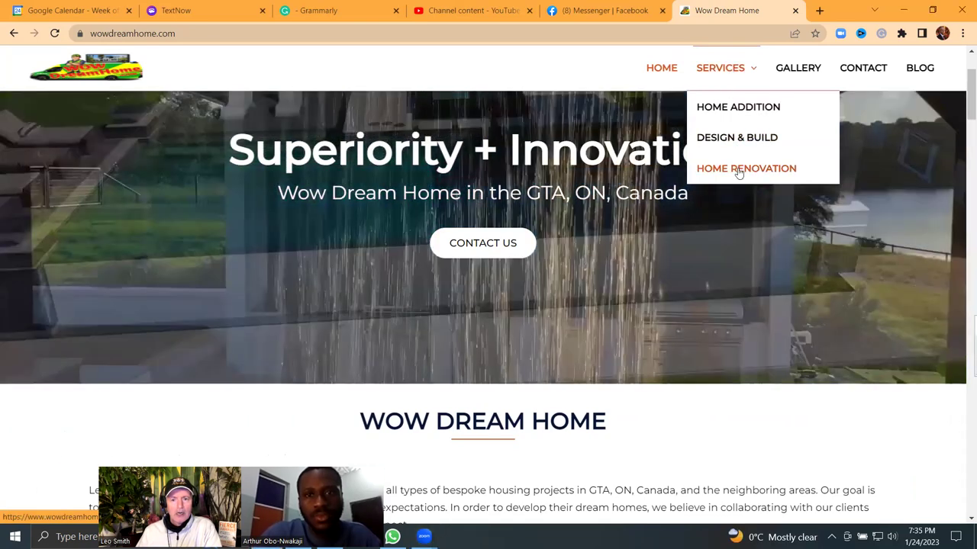
Step: Go to the Home Renovation page and scroll through its five-step renovation process
left_click(738, 171)
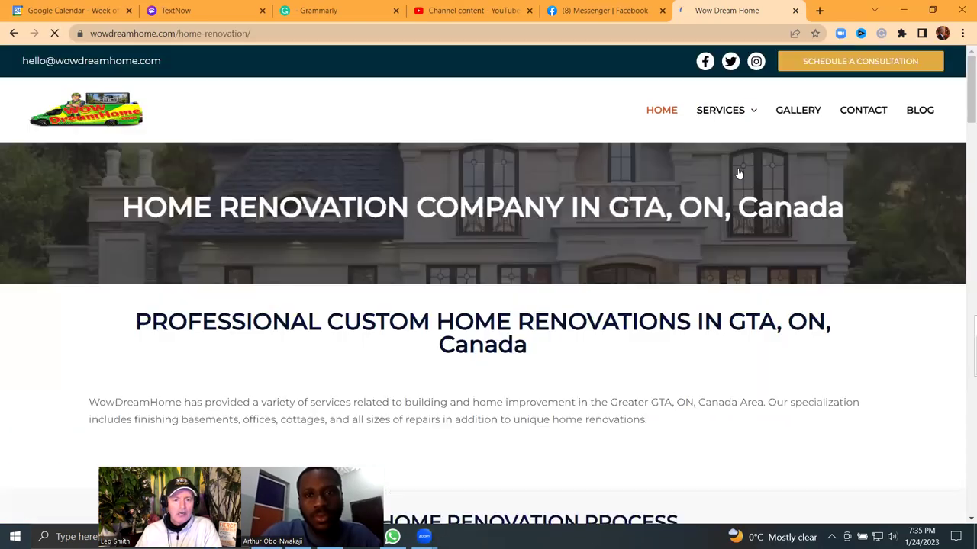
scroll(729, 181, "down", 6)
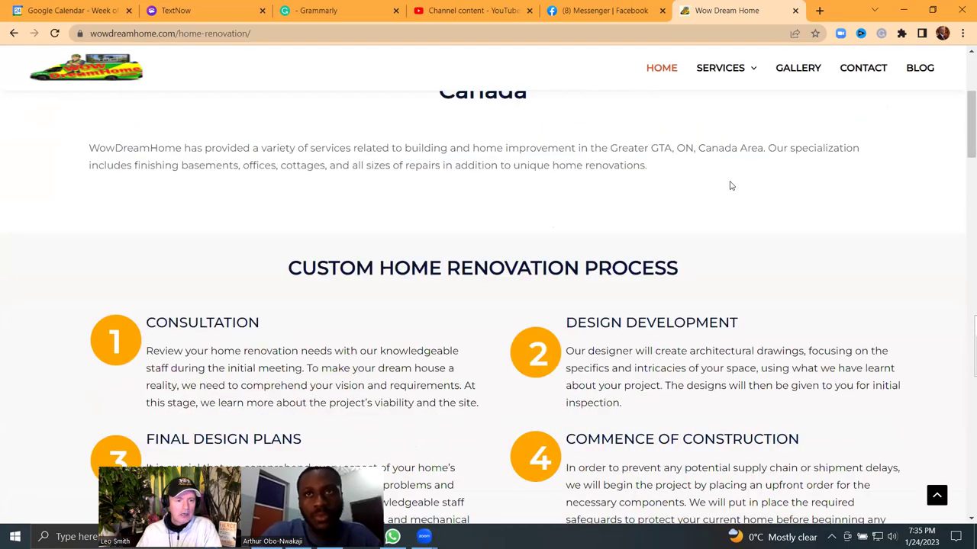
scroll(729, 184, "down", 2)
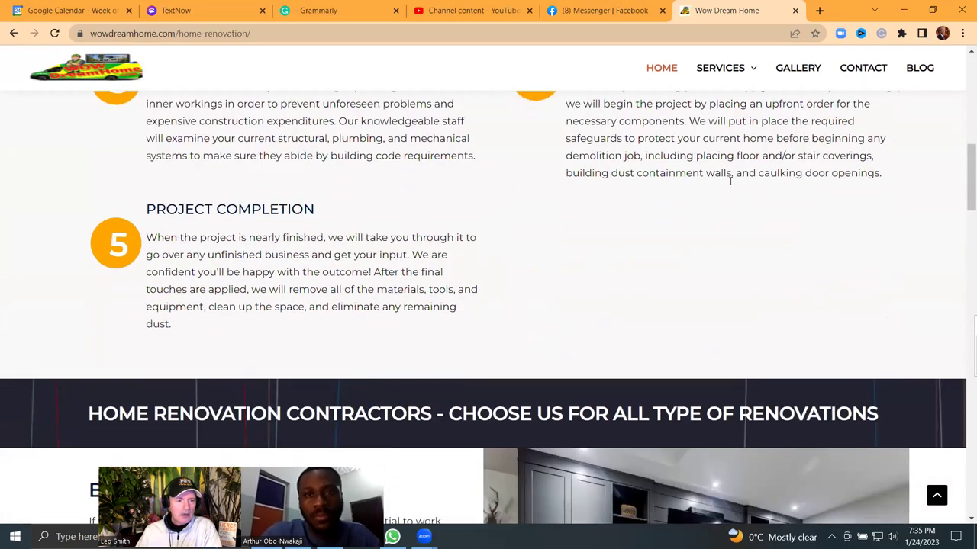
scroll(729, 183, "up", 3)
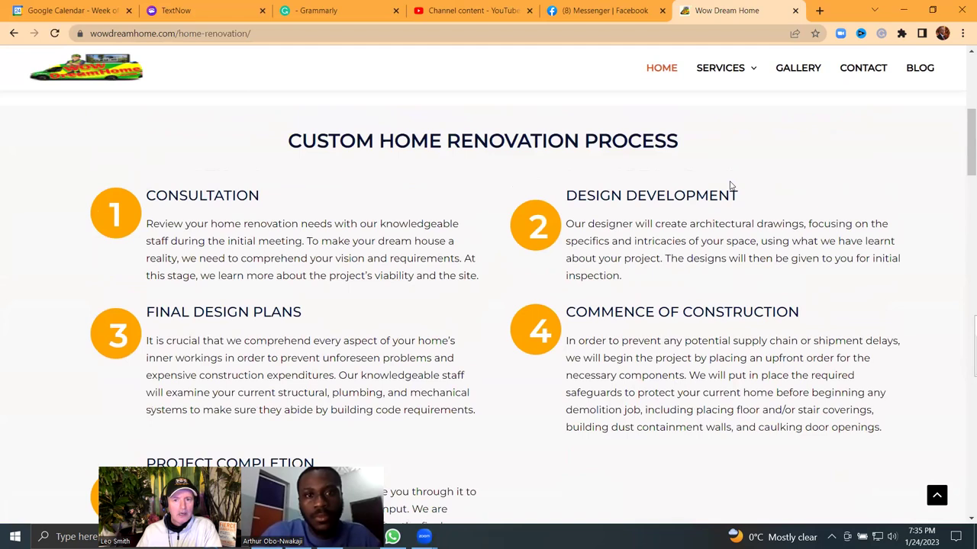
scroll(730, 185, "down", 2)
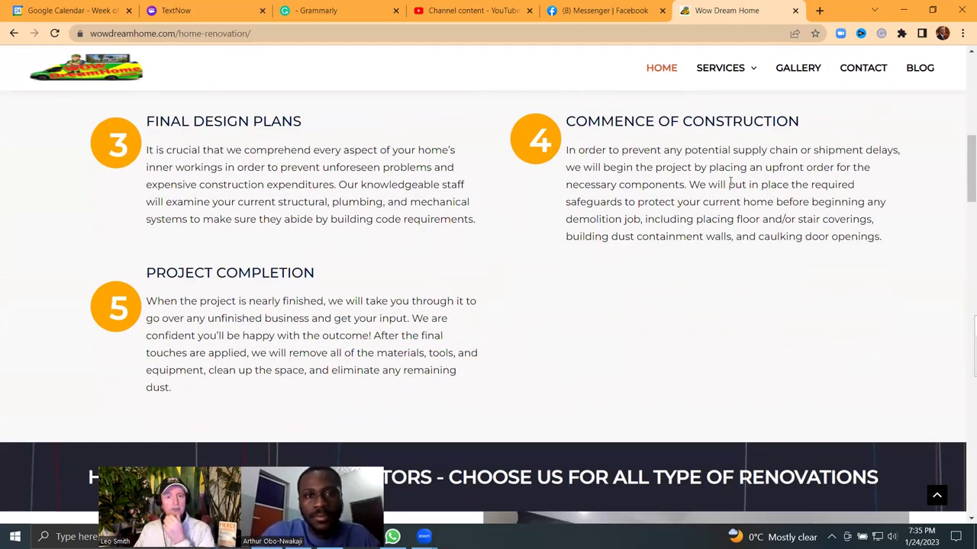
scroll(730, 183, "up", 8)
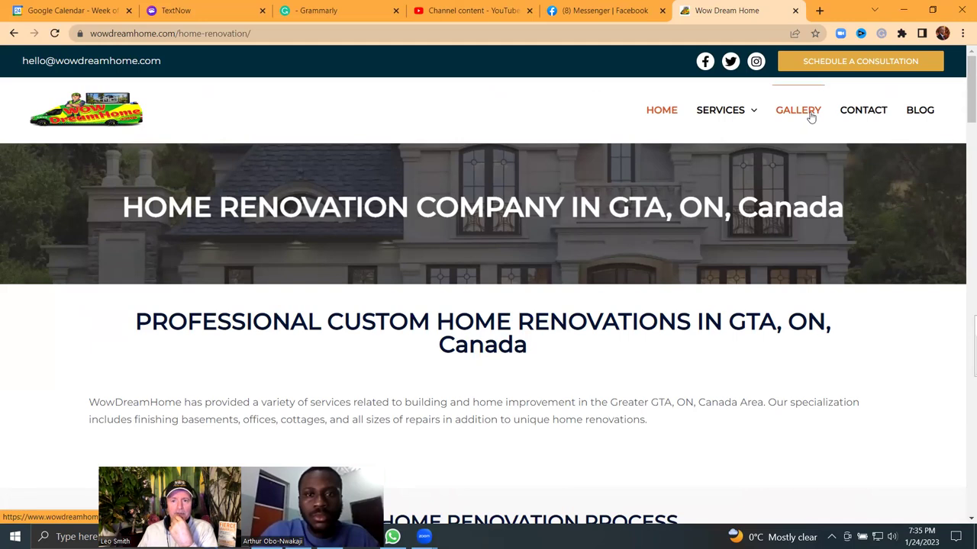
Step: Look over the Contact page's form and map, then go to the Blog page
left_click(865, 112)
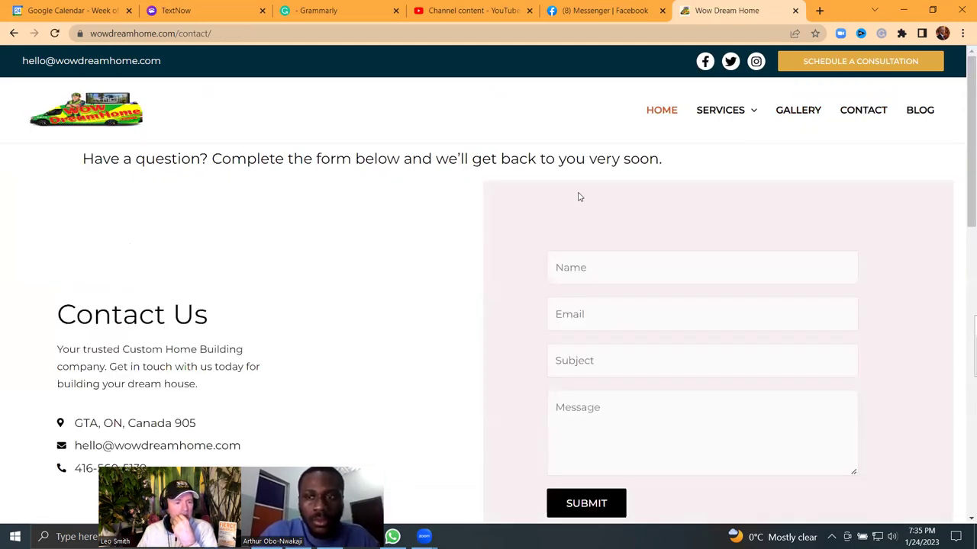
scroll(543, 205, "down", 3)
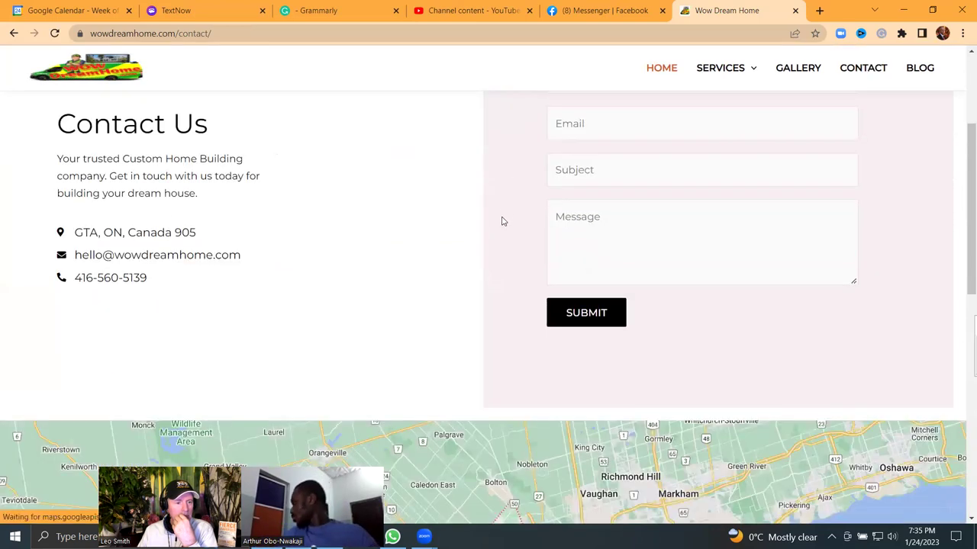
scroll(347, 222, "up", 3)
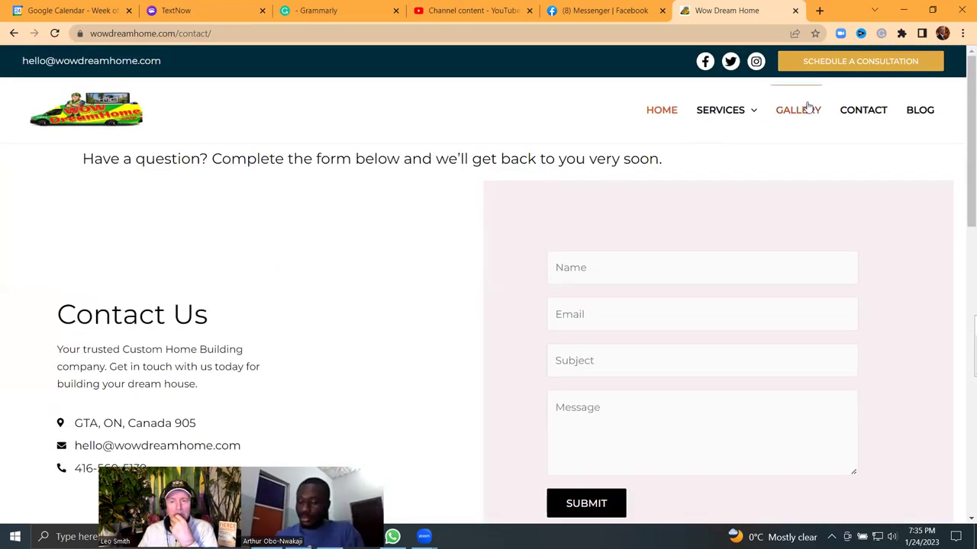
left_click(915, 113)
scroll(543, 228, "down", 3)
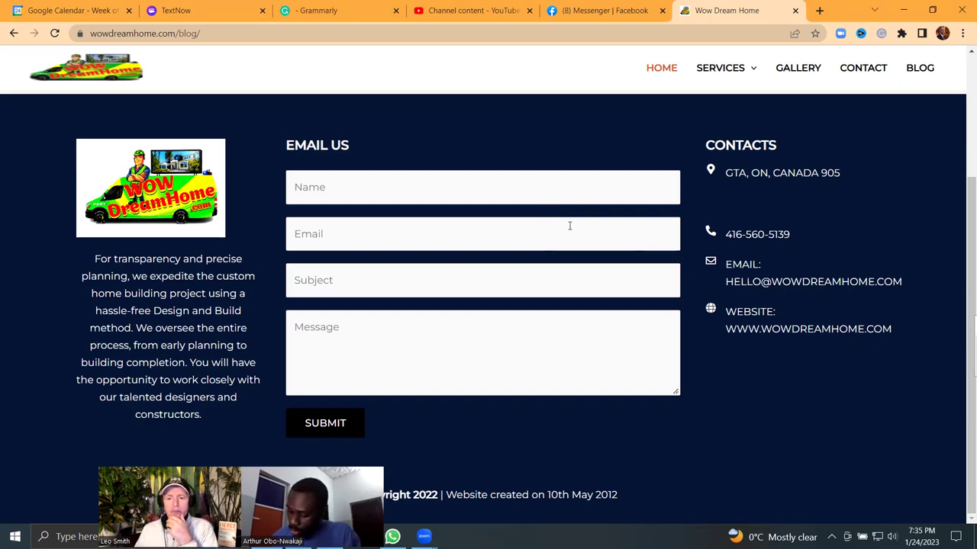
scroll(576, 231, "up", 2)
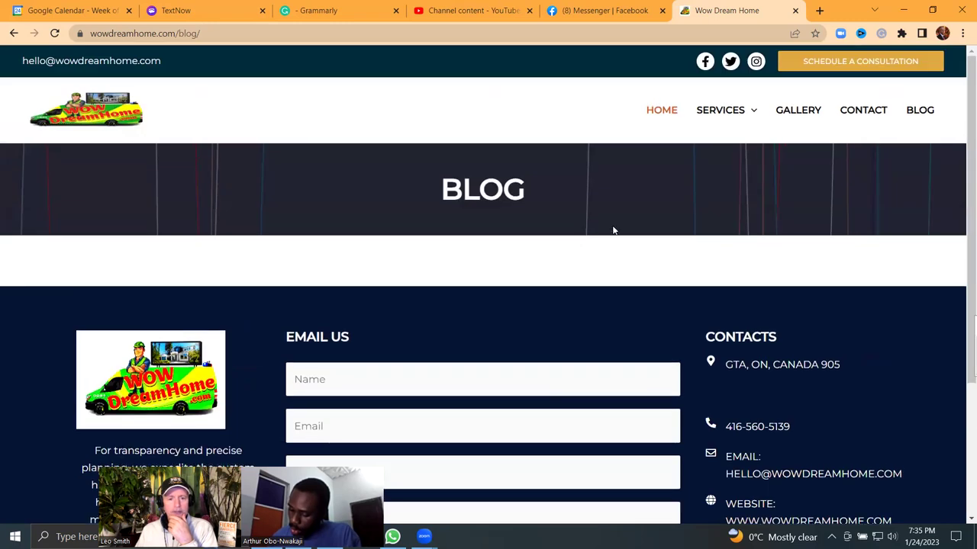
scroll(612, 228, "down", 2)
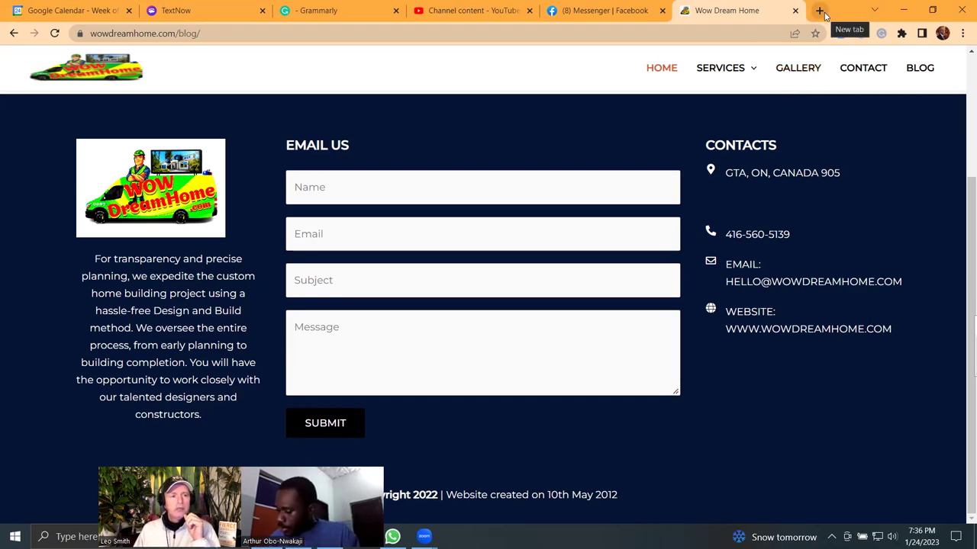
left_click(666, 69)
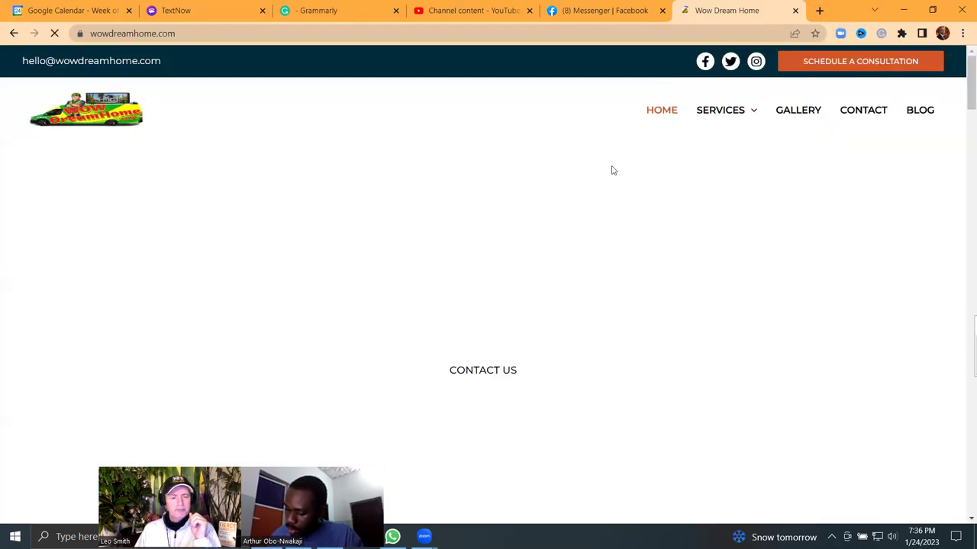
scroll(578, 227, "down", 3)
scroll(578, 225, "down", 10)
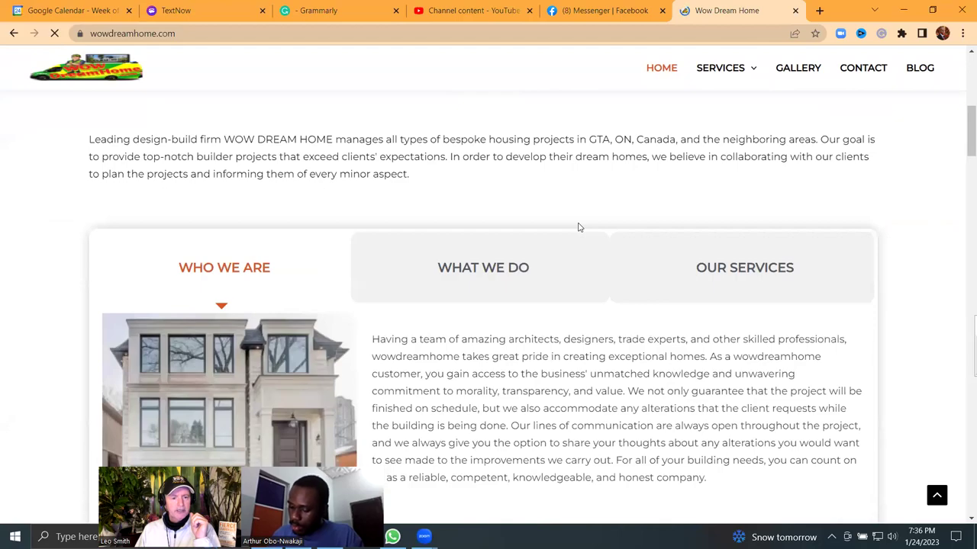
scroll(579, 222, "down", 15)
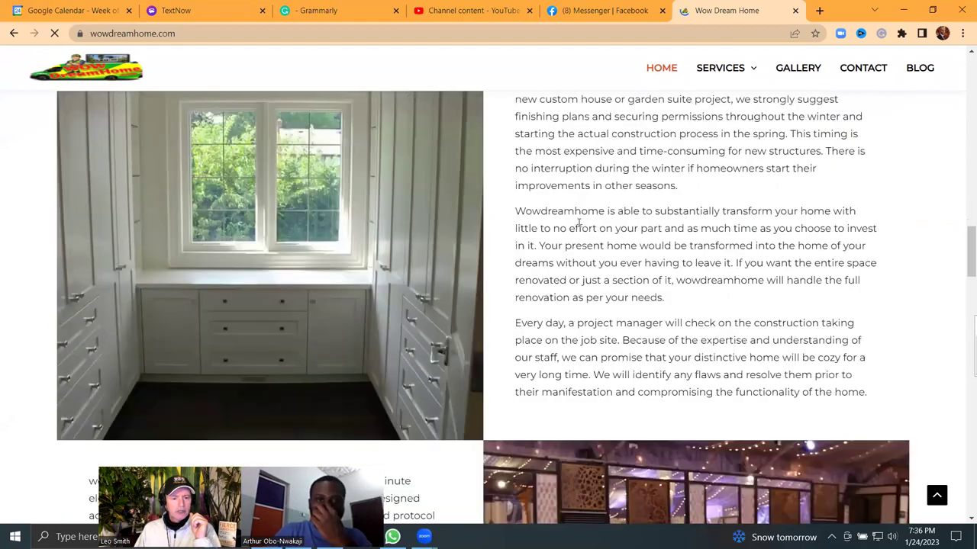
scroll(578, 223, "down", 10)
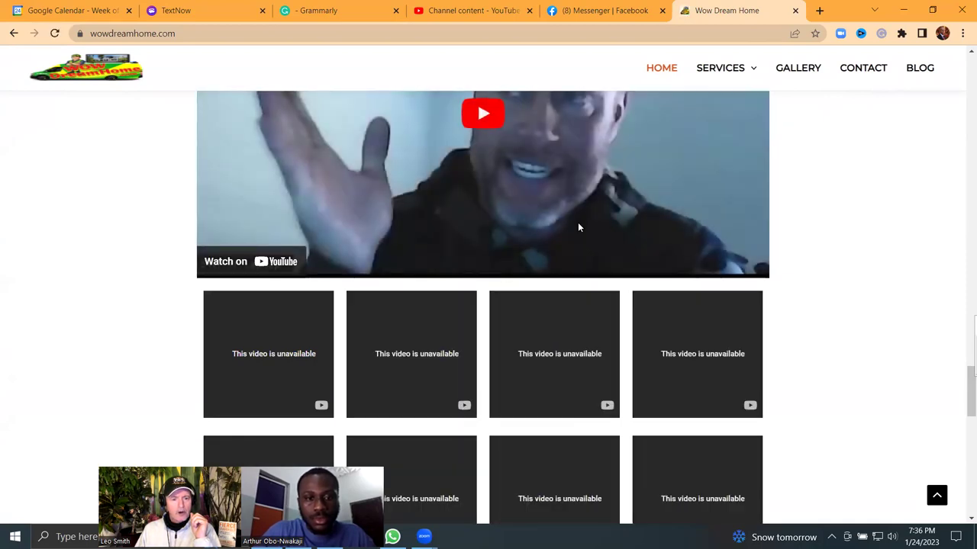
scroll(578, 224, "down", 1)
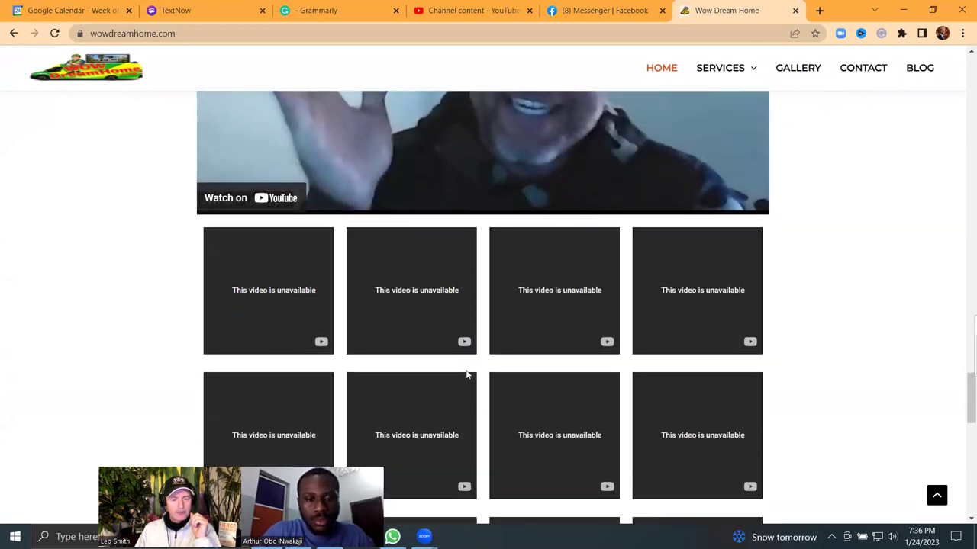
scroll(467, 308, "up", 4)
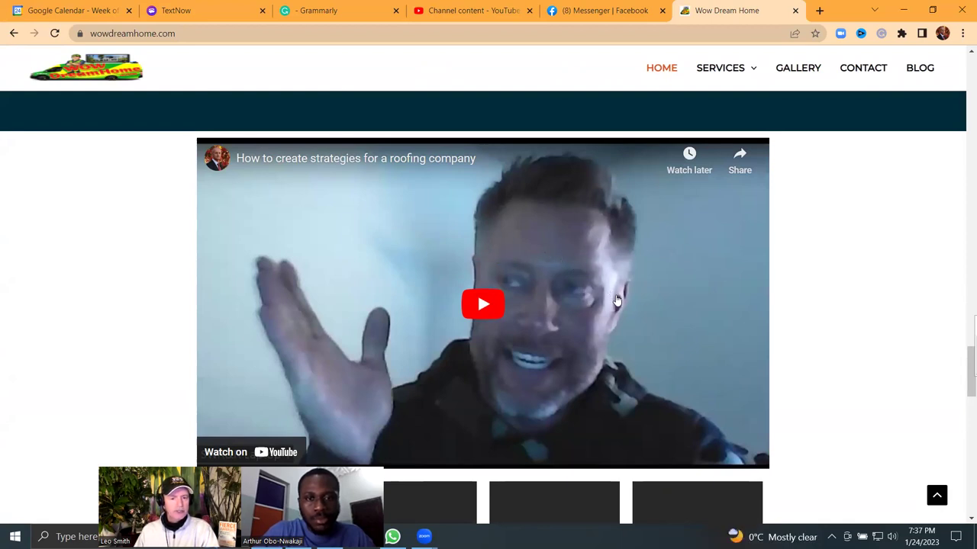
scroll(617, 301, "up", 2)
scroll(617, 301, "down", 2)
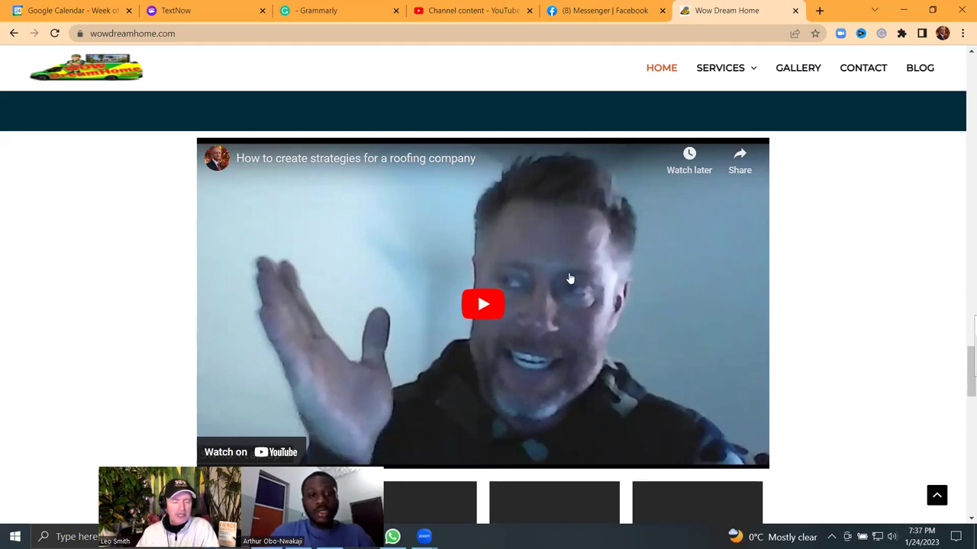
scroll(587, 293, "down", 2)
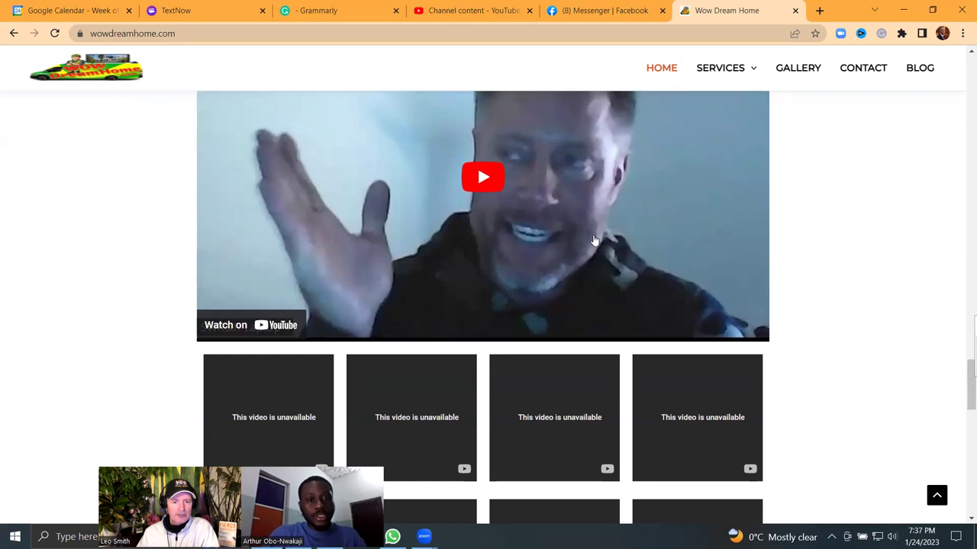
scroll(594, 242, "up", 2)
scroll(595, 317, "down", 4)
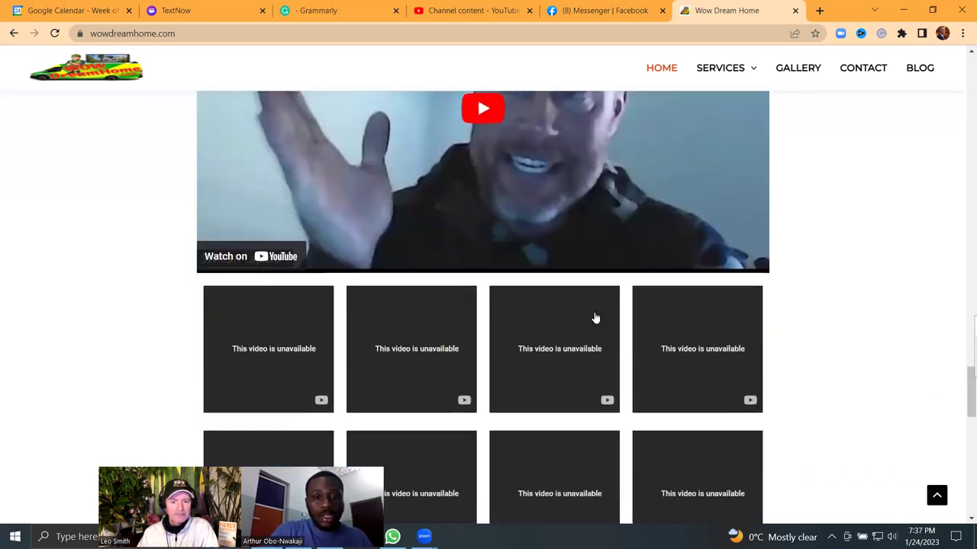
scroll(595, 317, "down", 1)
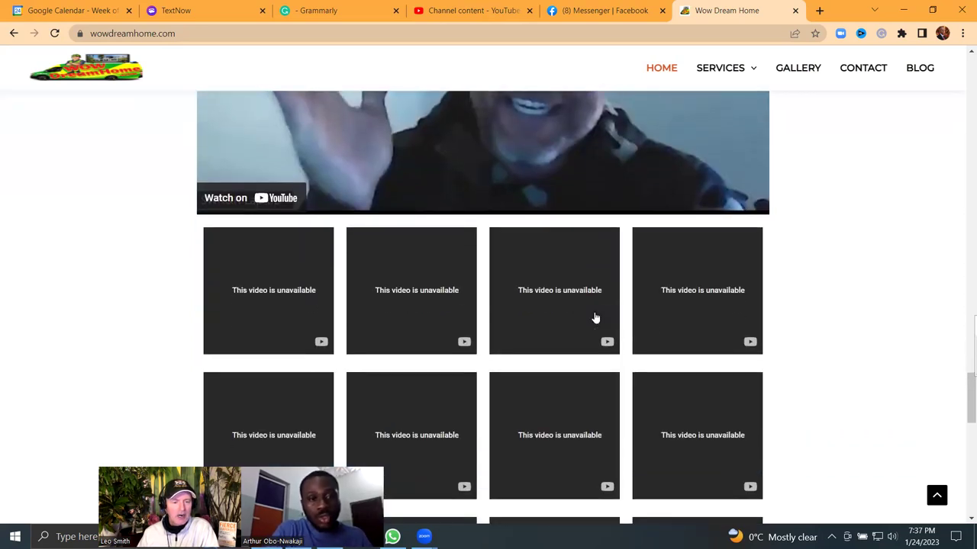
scroll(598, 313, "up", 3)
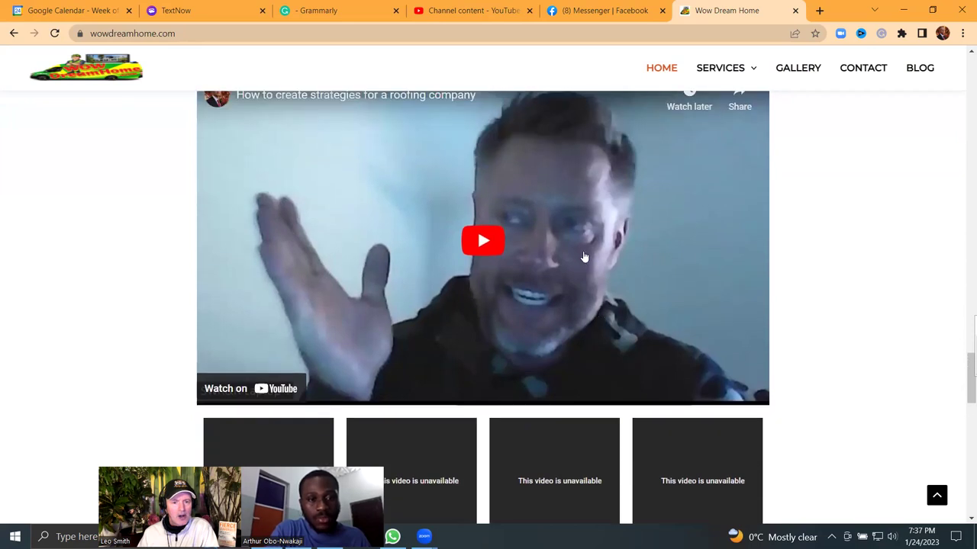
scroll(587, 257, "down", 3)
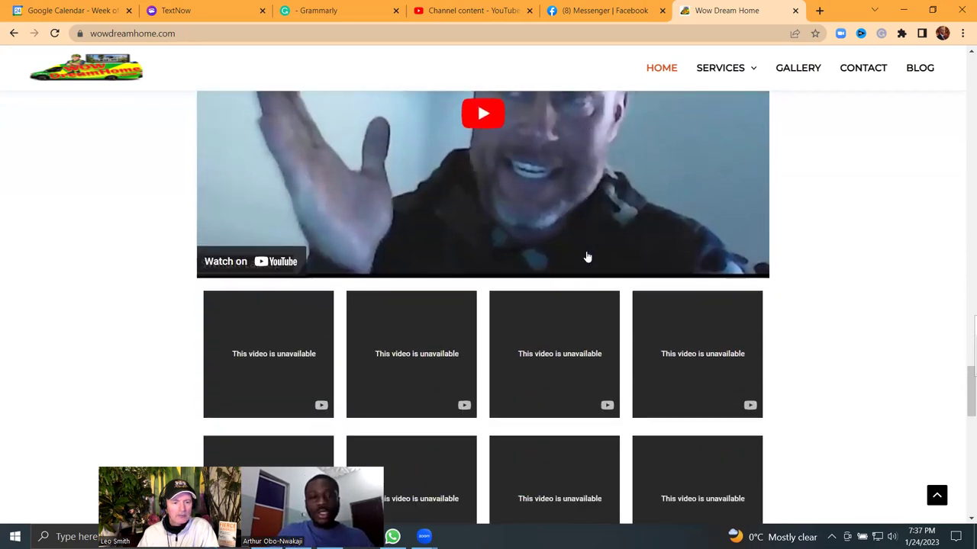
scroll(588, 257, "up", 1)
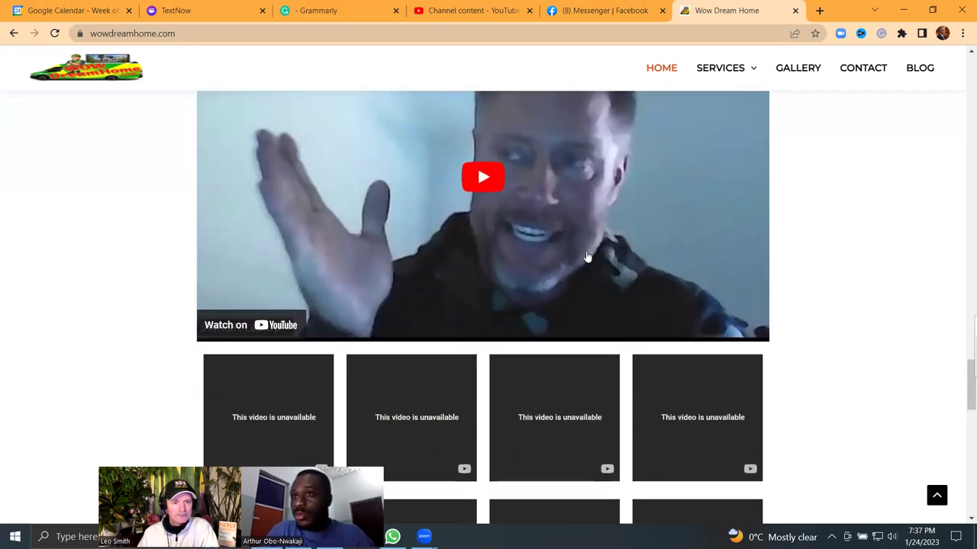
scroll(587, 257, "down", 1)
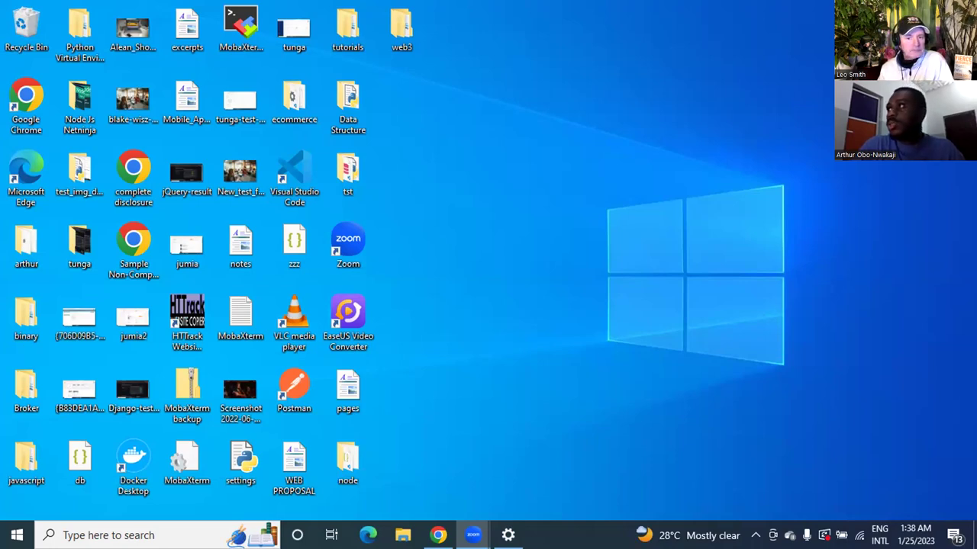
Step: Bring Chrome back maximised and scroll the homepage's video thumbnail grid down to the footer
left_click(438, 535)
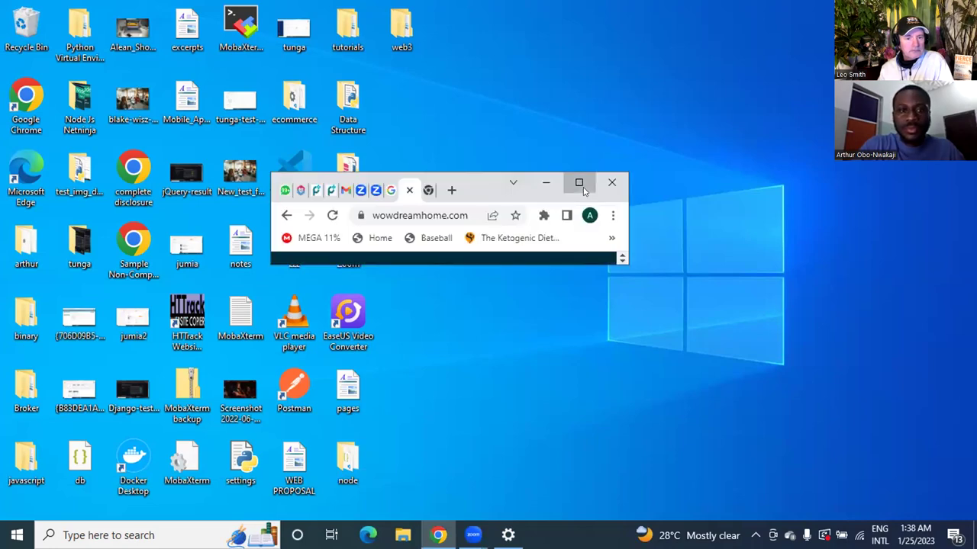
left_click(583, 189)
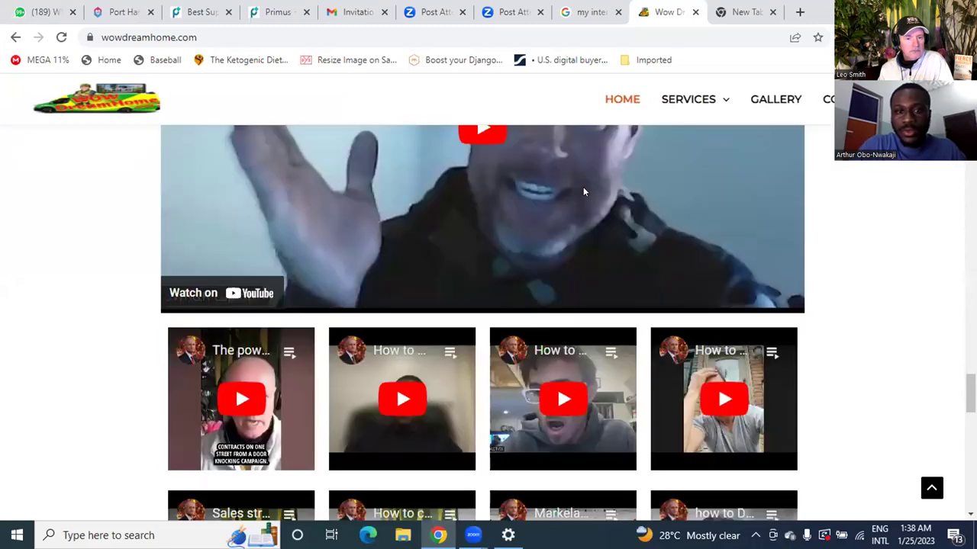
scroll(883, 440, "up", 3)
scroll(941, 466, "down", 3)
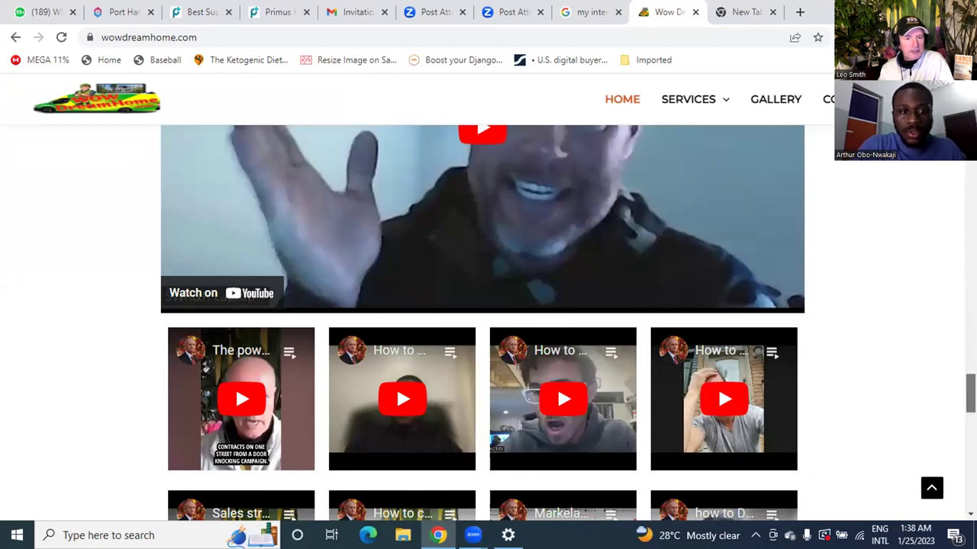
scroll(718, 382, "down", 2)
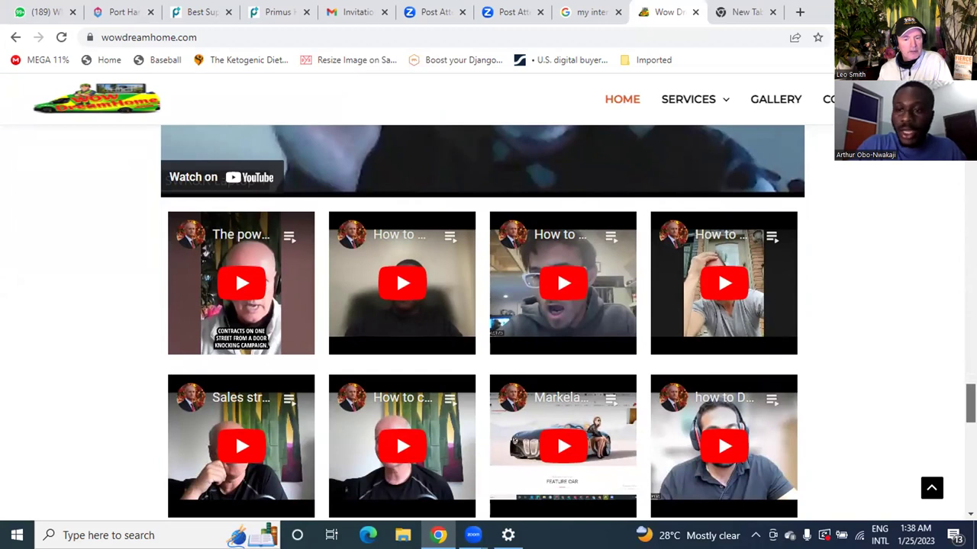
scroll(482, 320, "down", 4)
scroll(717, 434, "down", 4)
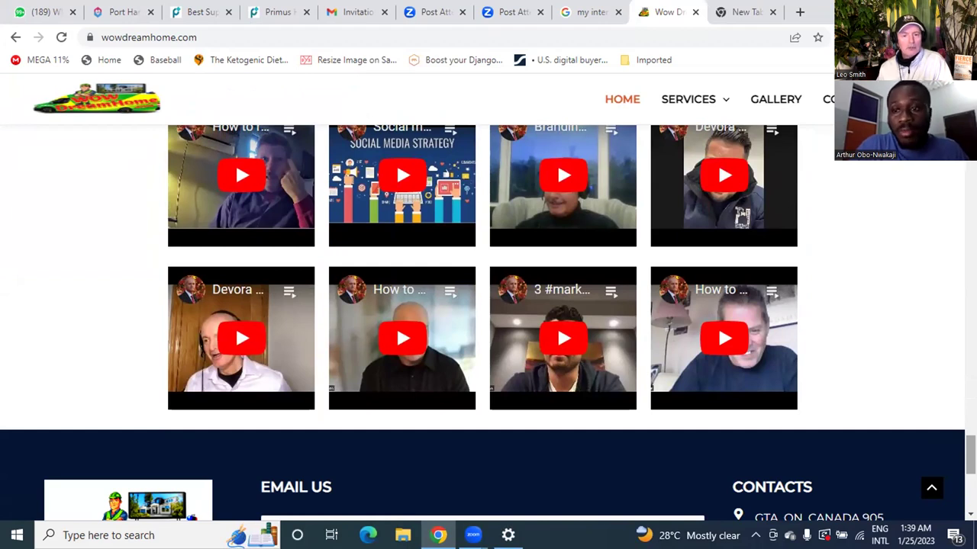
left_click_drag(965, 454, 951, 395)
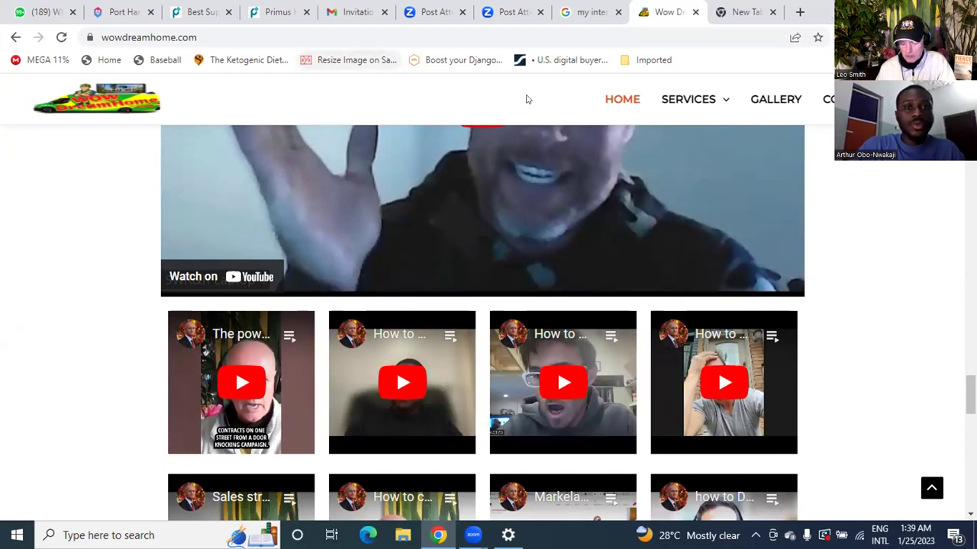
key("ctrl+l")
Step: Load the wowdreamhome.com/admin login page, then switch to the WhatsApp Web tab
key("End")
type("ad")
key("BackSpace")
key("BackSpace")
type("/admin")
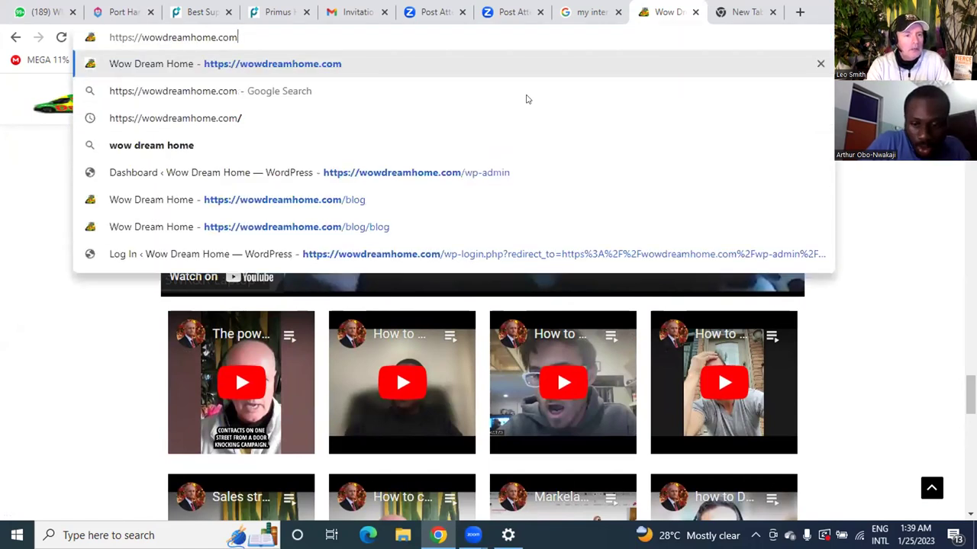
key("Return")
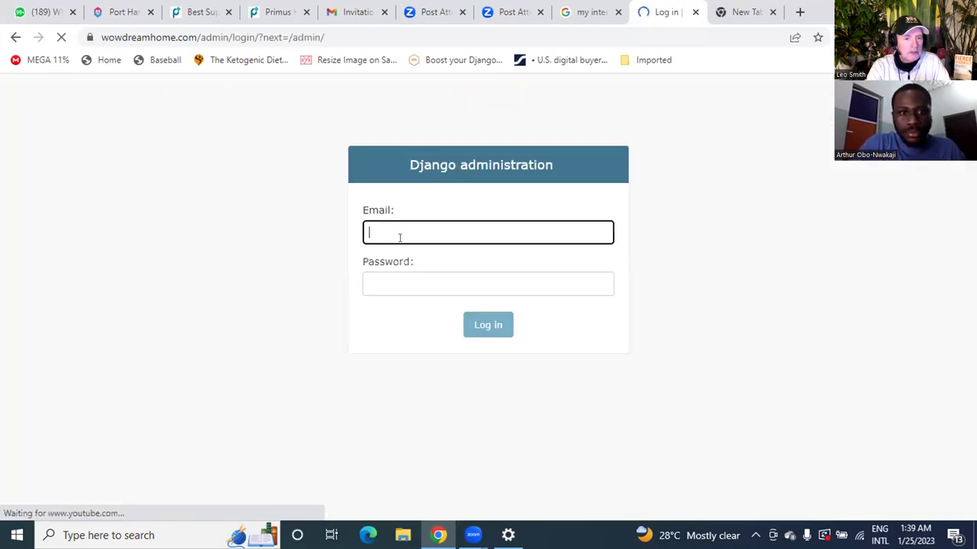
left_click(406, 228)
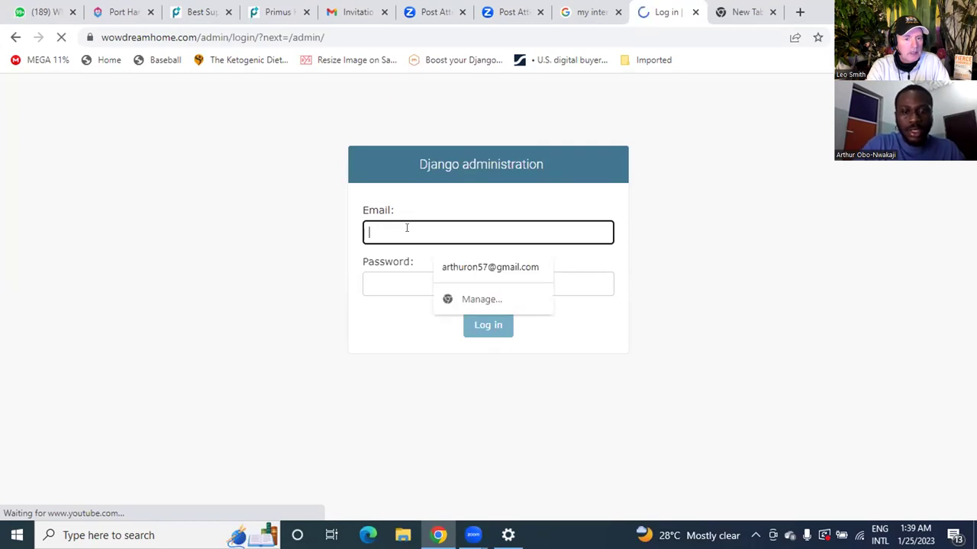
left_click(45, 11)
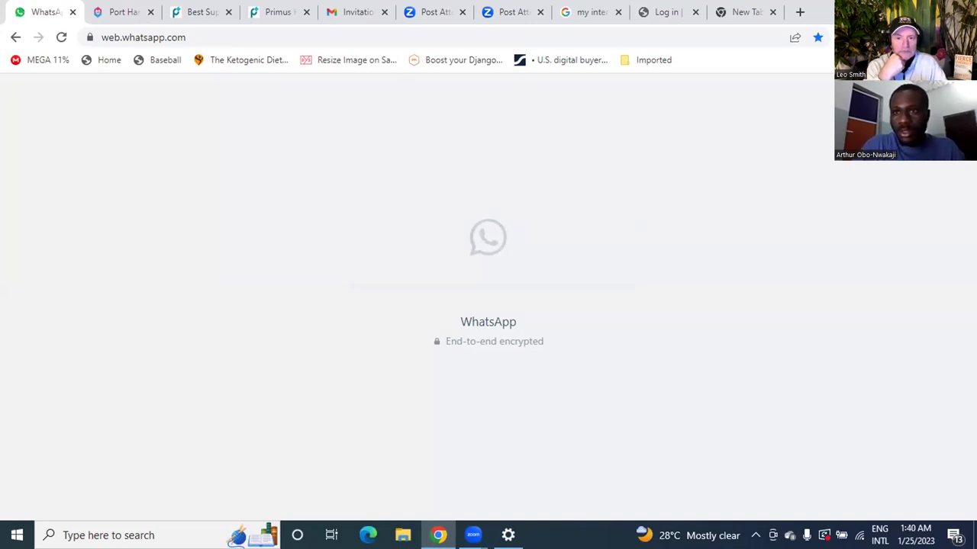
Step: Resize the Chrome window and load wowdreamhome.com/admin in an empty tab
key("super+Down")
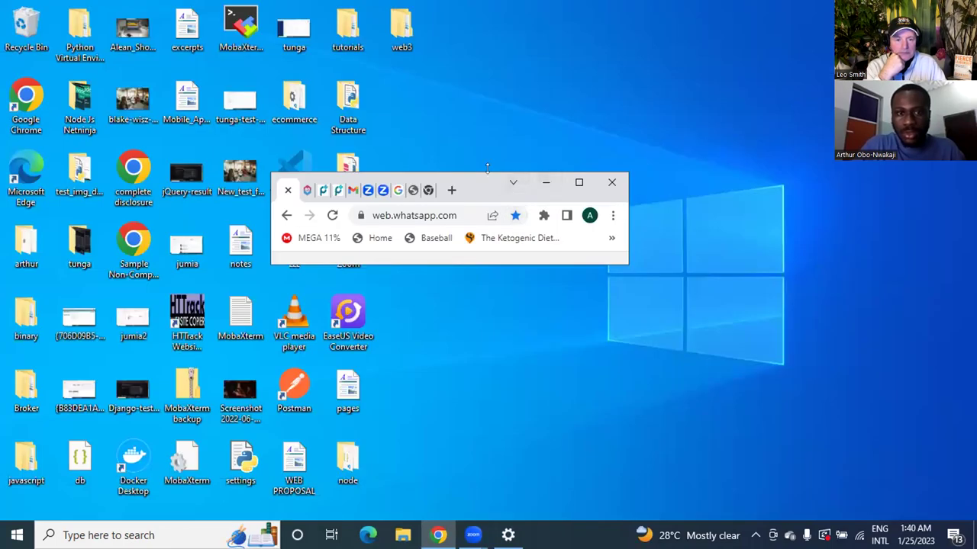
left_click(578, 183)
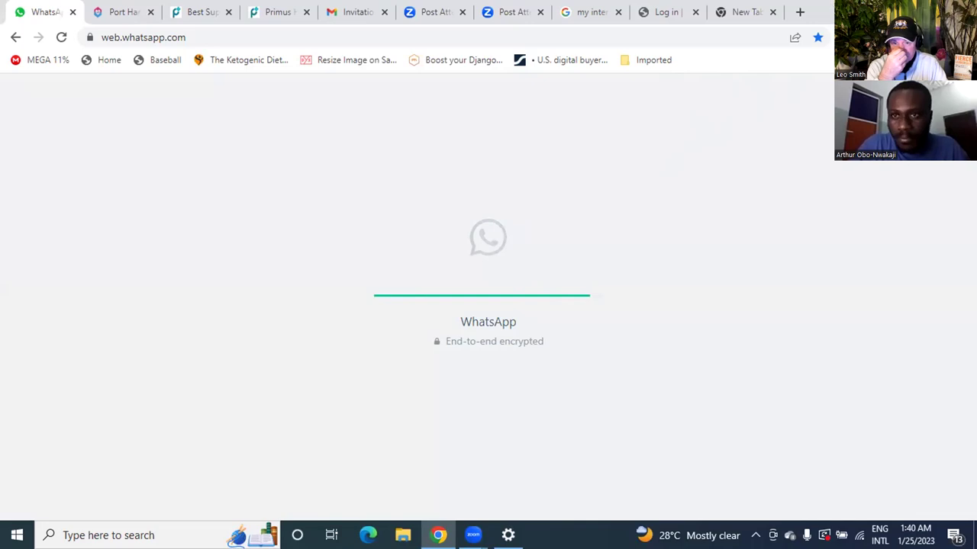
left_click(924, 11)
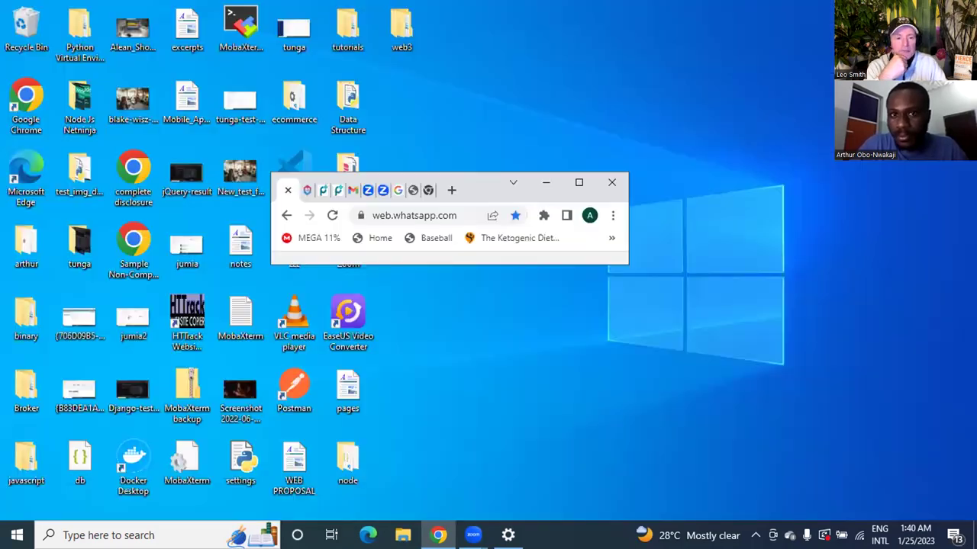
left_click(418, 194)
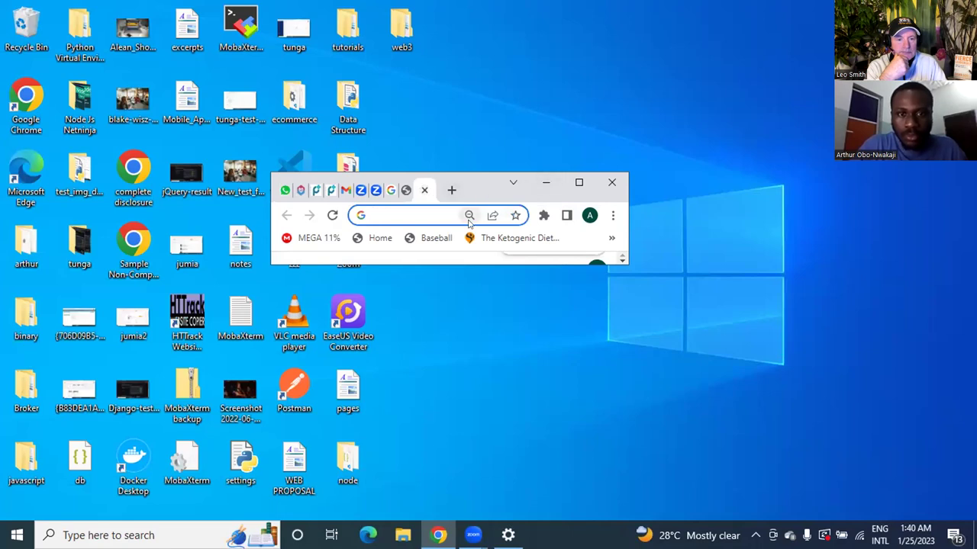
type("wow")
key("Right")
type("/ad")
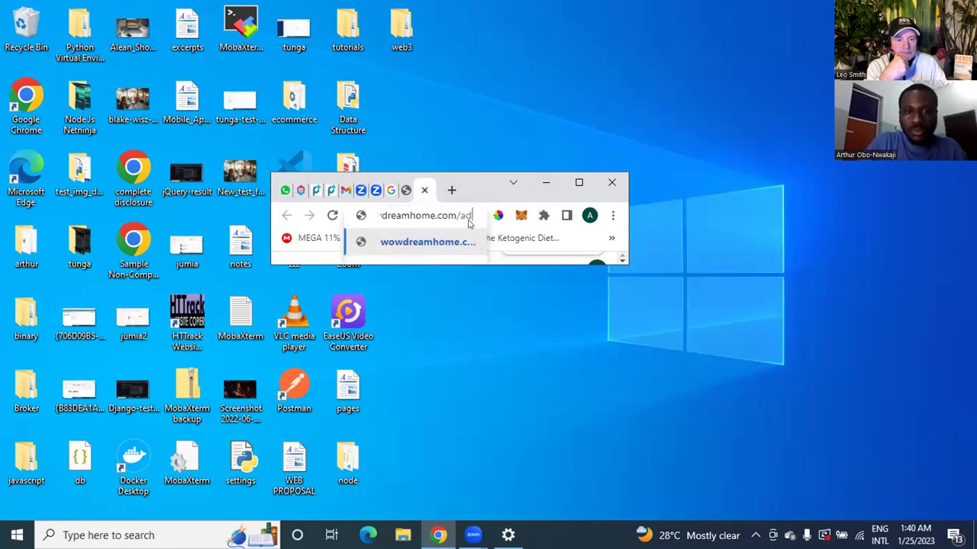
type("min")
key("Return")
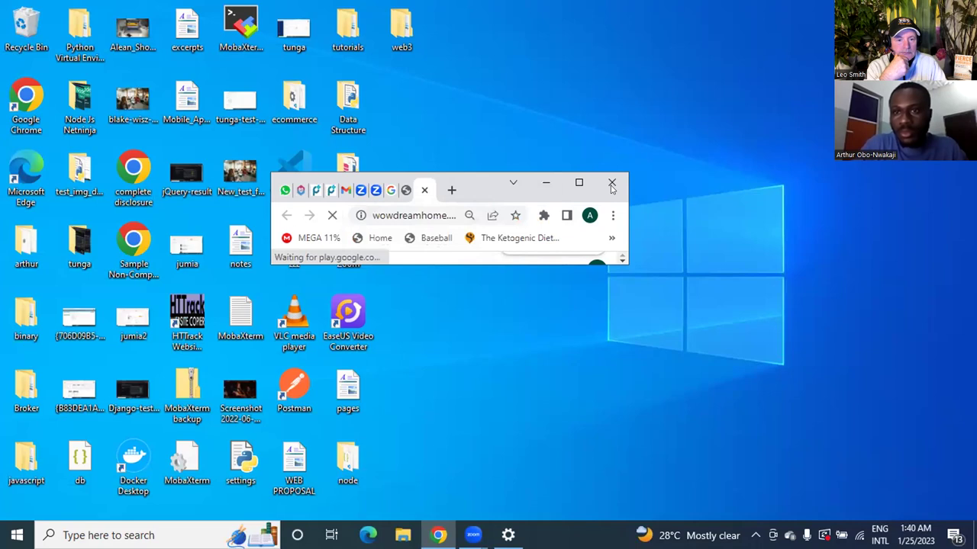
Step: Maximise Chrome and close the WhatsApp Web tab with Ctrl+W
left_click(578, 183)
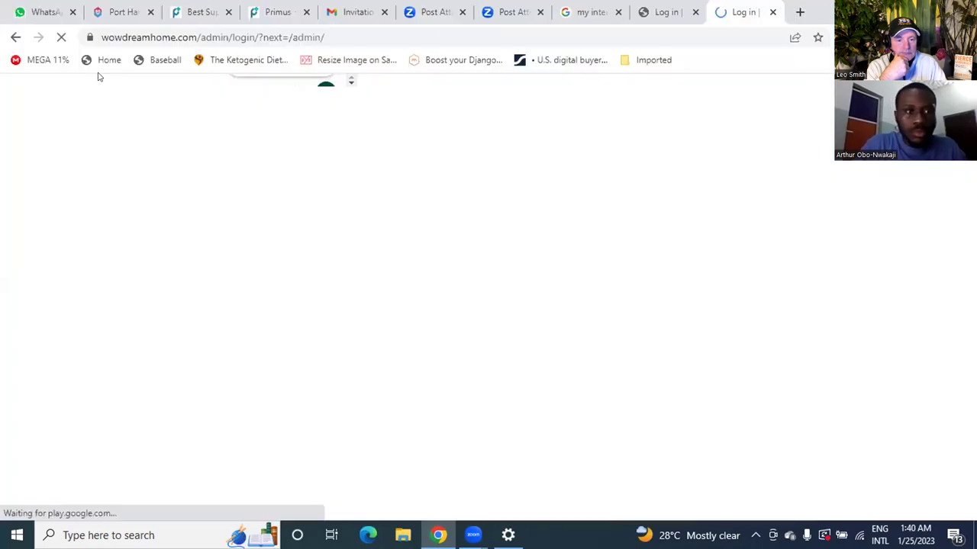
left_click(47, 12)
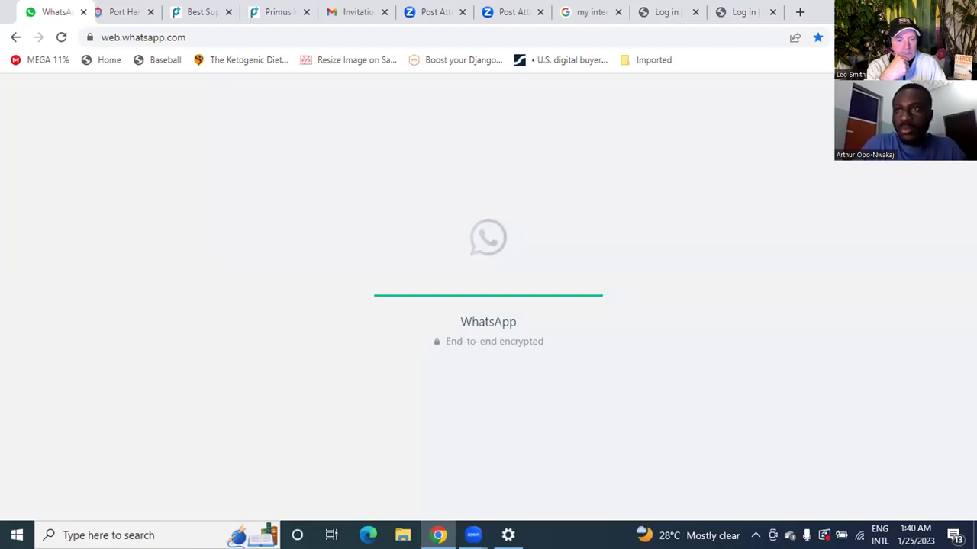
key("ctrl+w")
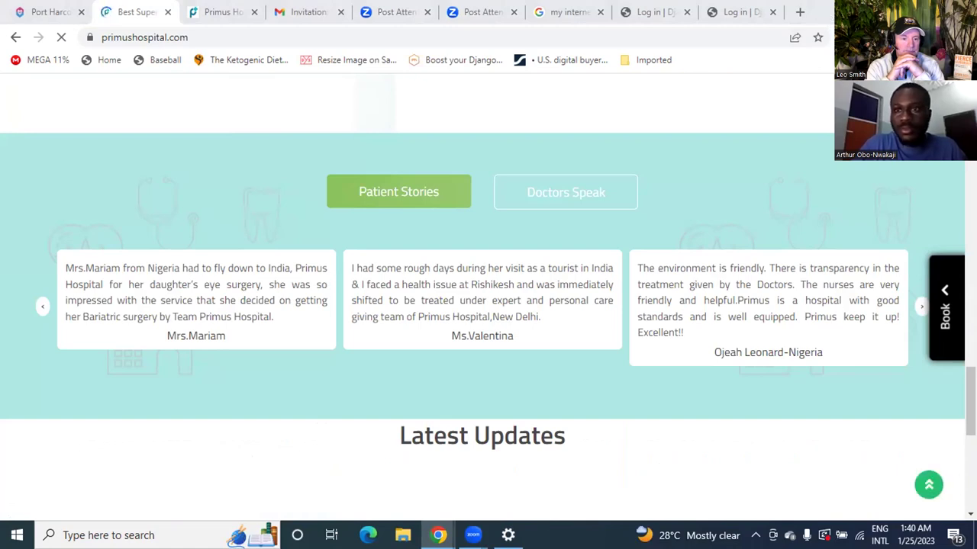
Step: Go to wowdreamhome.com/admin in a fresh tab using the address autocomplete
key("ctrl+t")
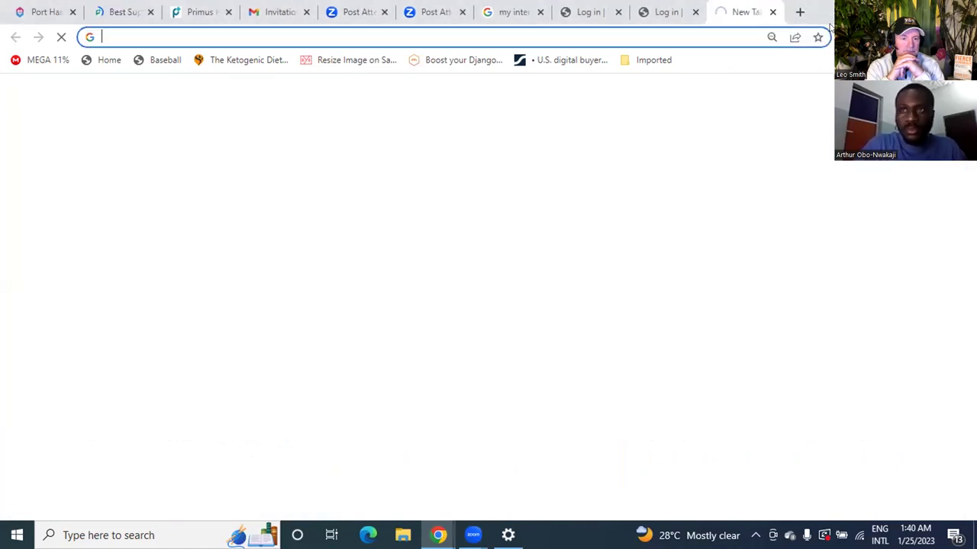
type("wow")
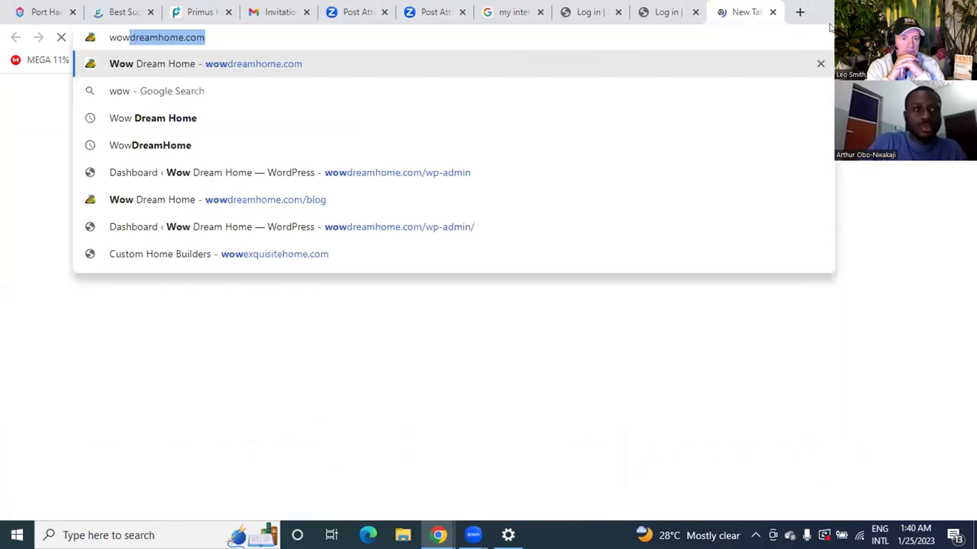
key("Right")
type("/admin")
key("Return")
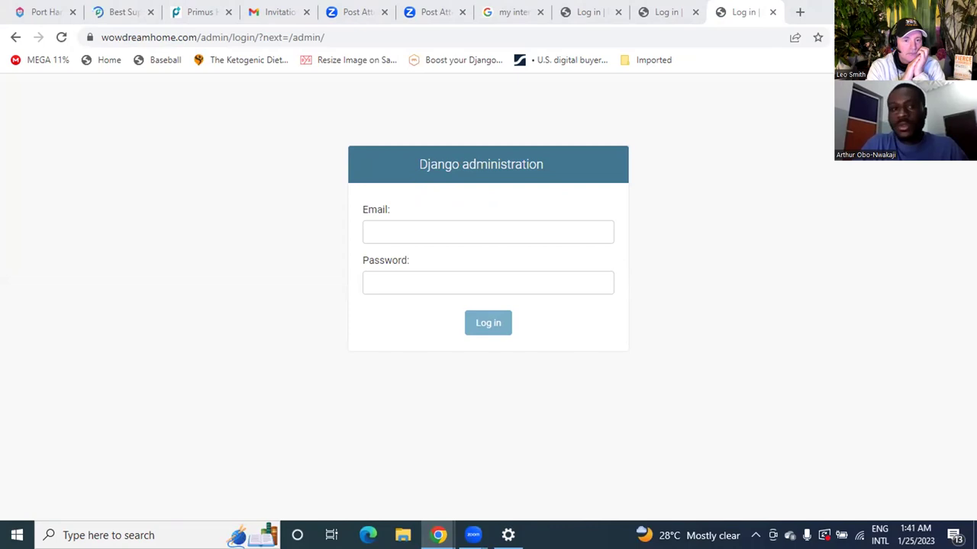
Step: Log in to Django admin with the site's admin email and password
left_click(477, 223)
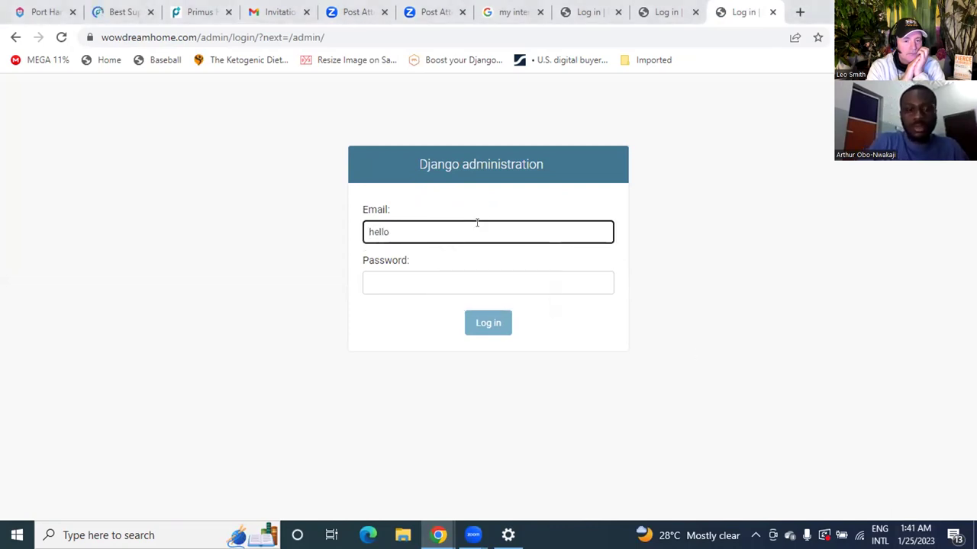
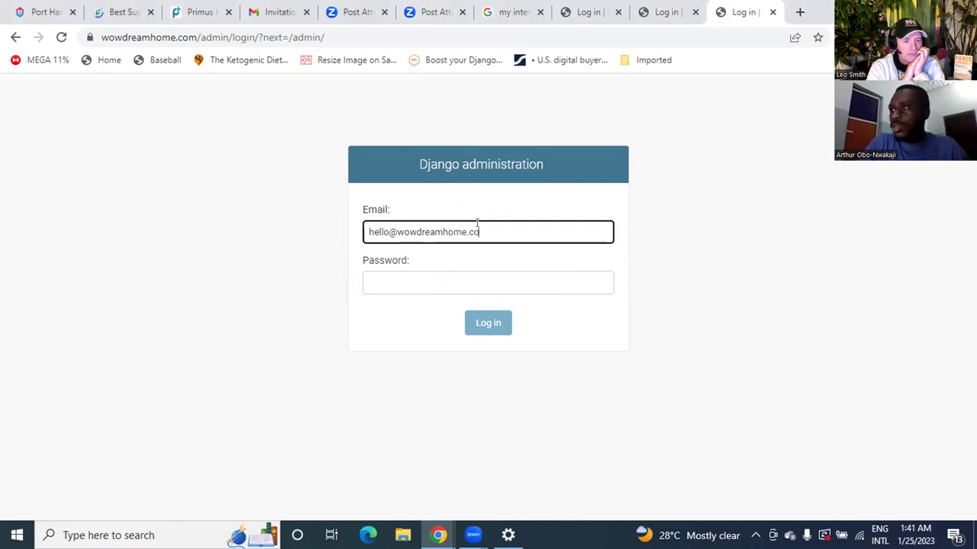
key("Tab")
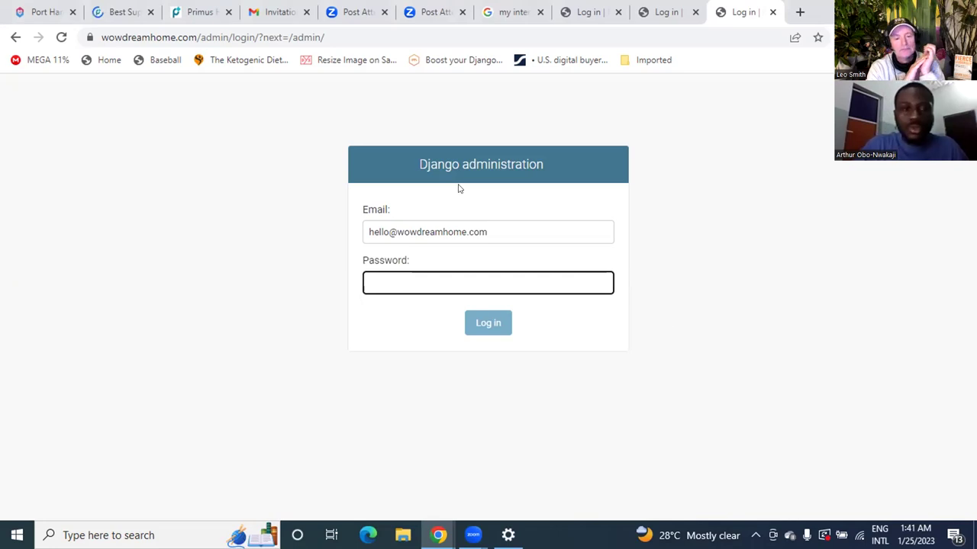
left_click(441, 282)
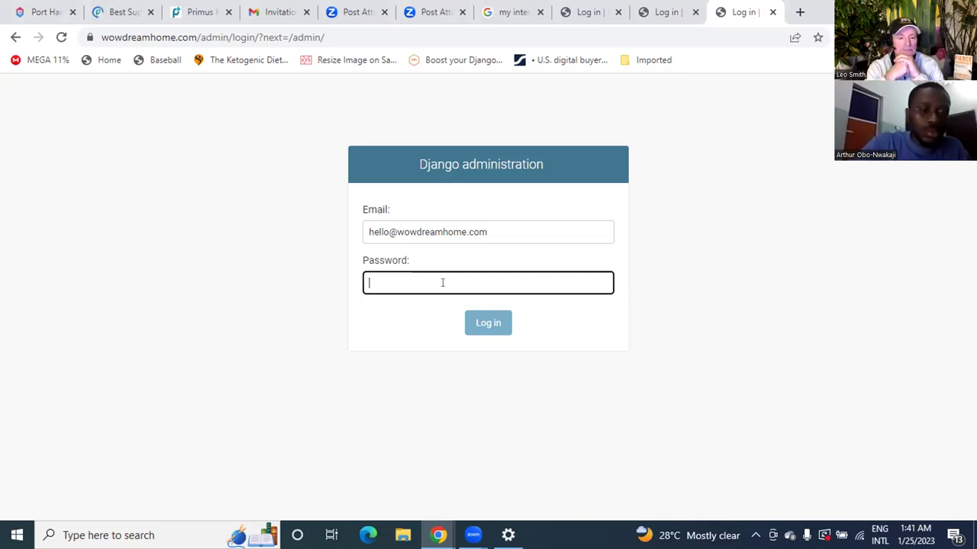
type("******")
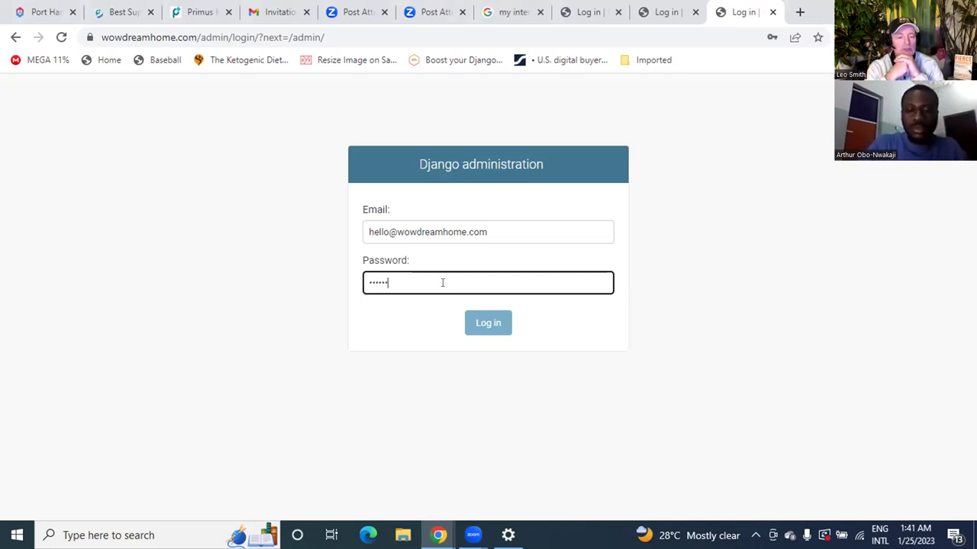
type("*****")
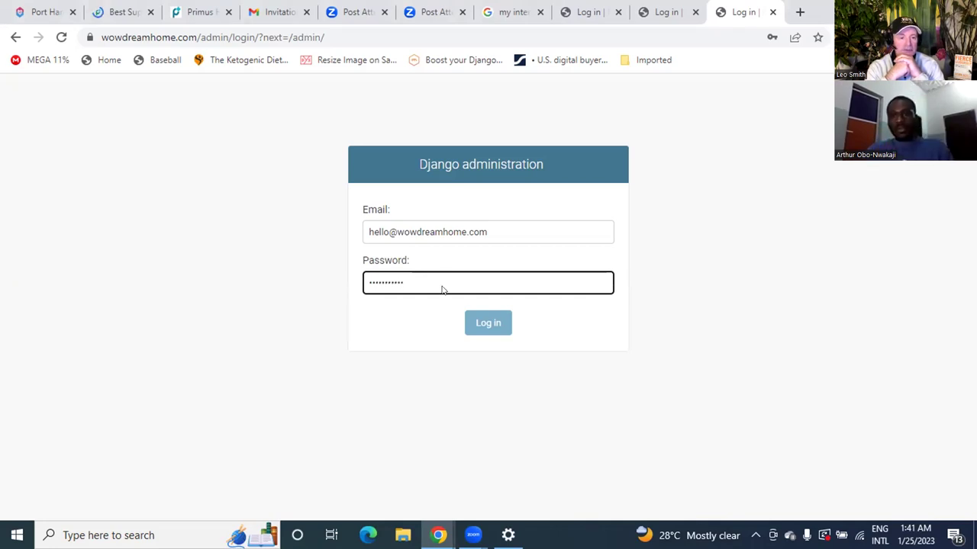
key("Return")
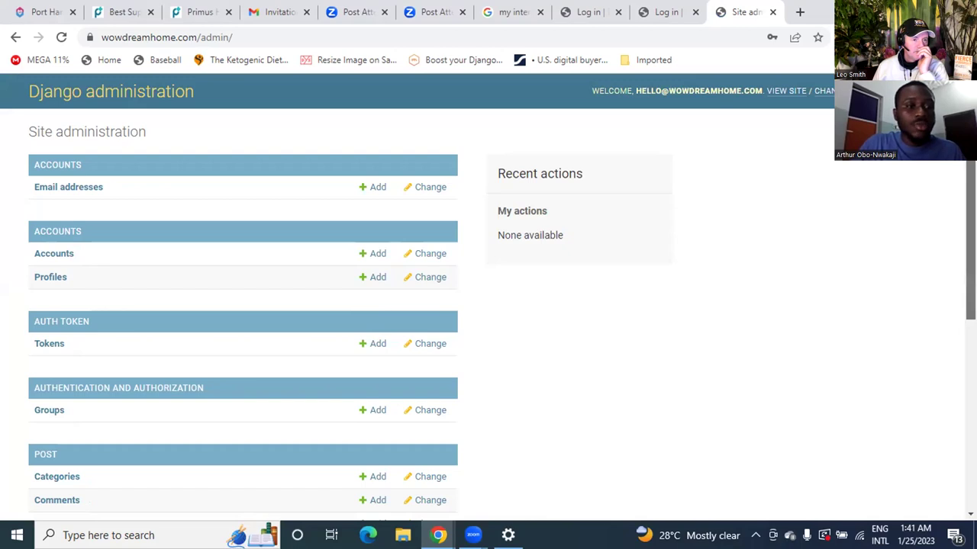
Step: Scroll to the POST section and go to the Posts list, which shows 0 posts
scroll(488, 296, "down", 1)
scroll(488, 296, "down", 4)
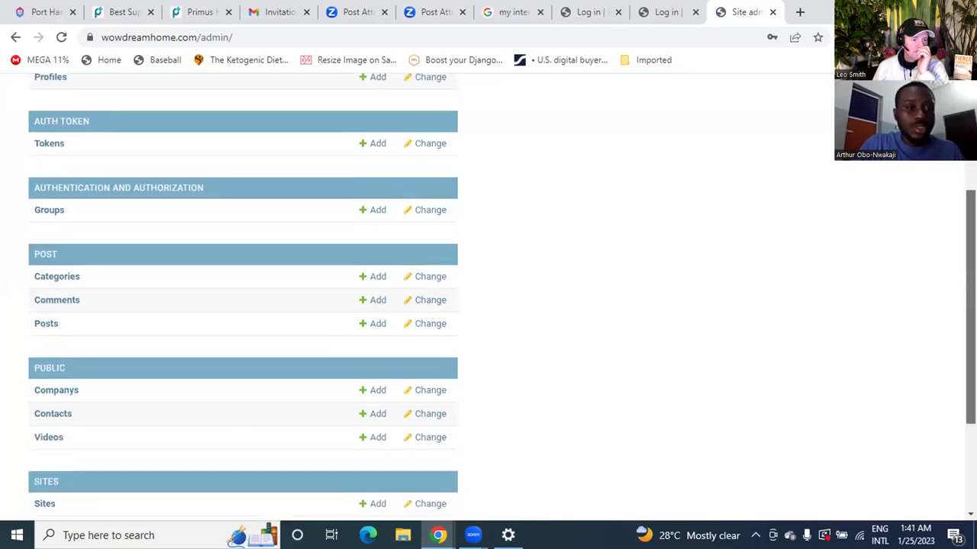
scroll(393, 325, "down", 1)
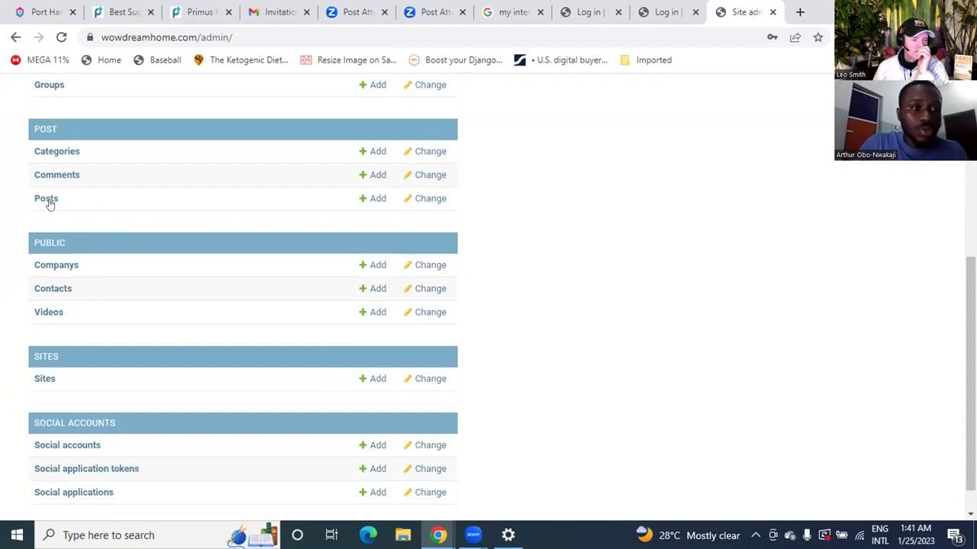
left_click(48, 201)
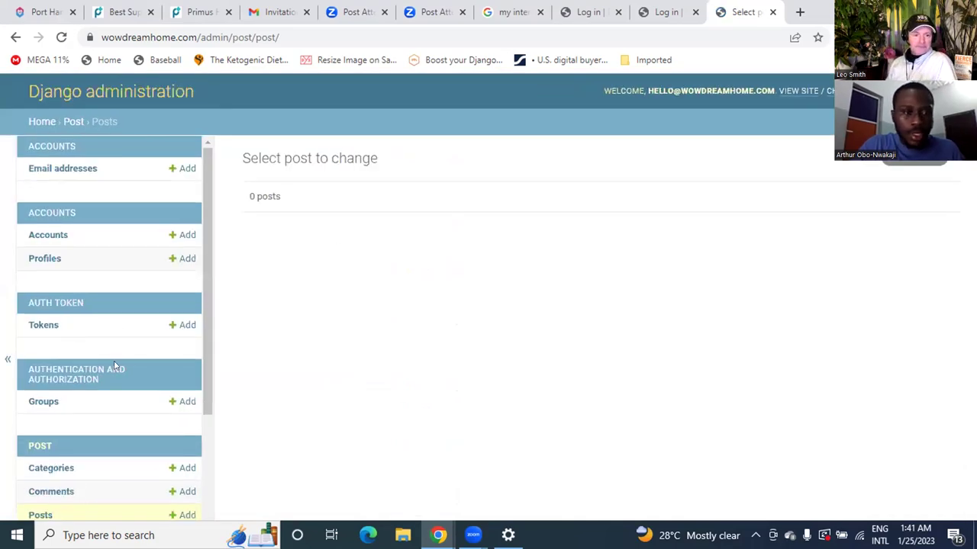
Step: Use the '+ Add' link beside Posts to load the /admin/post/post/add/ form
left_click(183, 515)
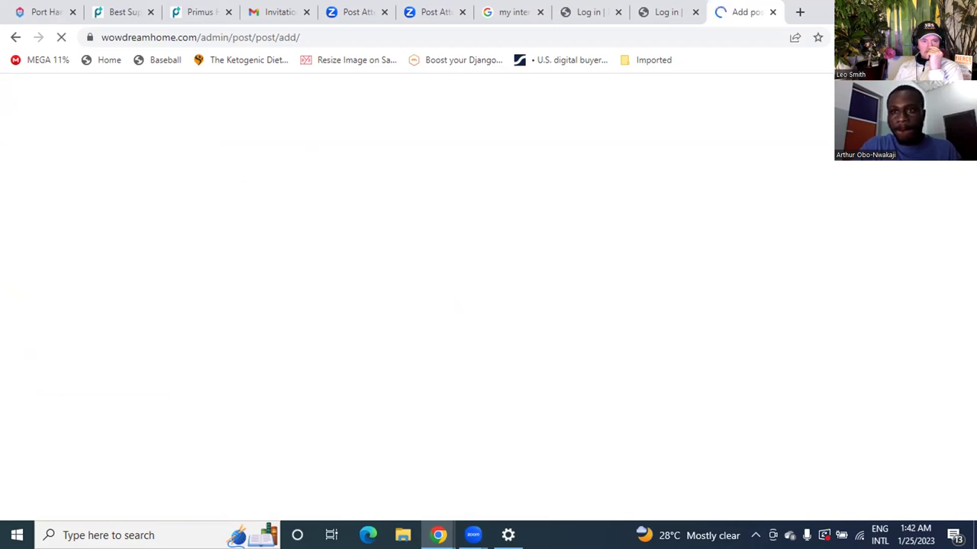
Step: Enter the post title 'Why You Act The Way You Do'
key("super+Down")
left_click(578, 188)
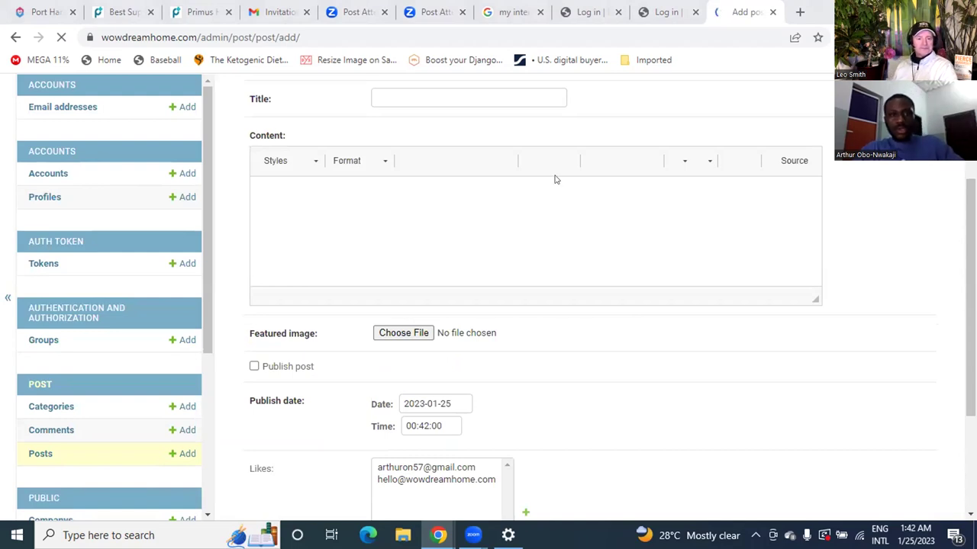
left_click(473, 96)
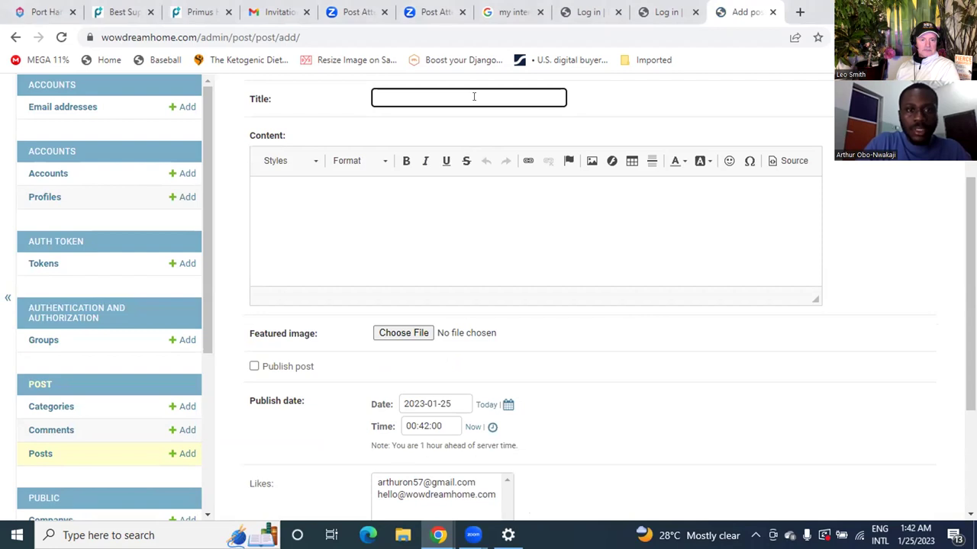
type("Why You ")
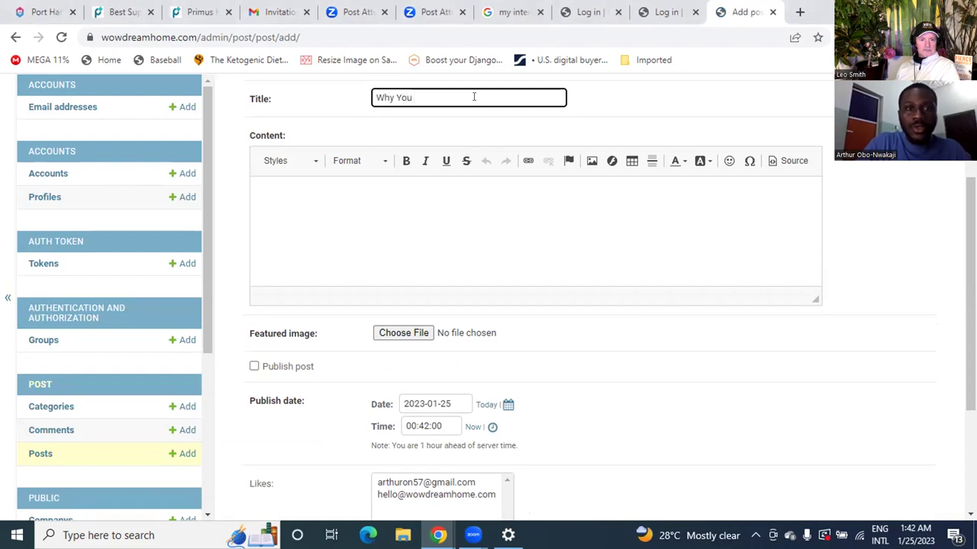
type("Act The")
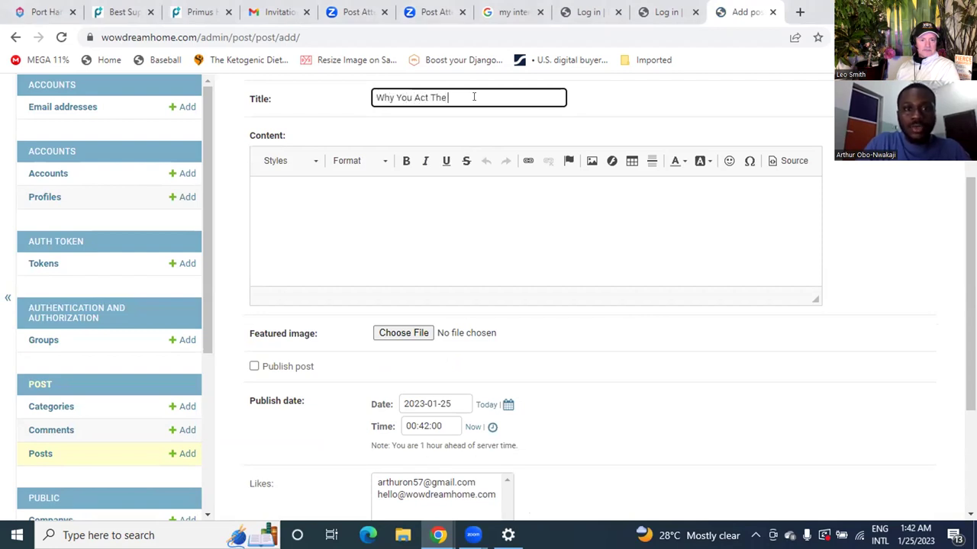
type(" Way You Do")
key("Tab")
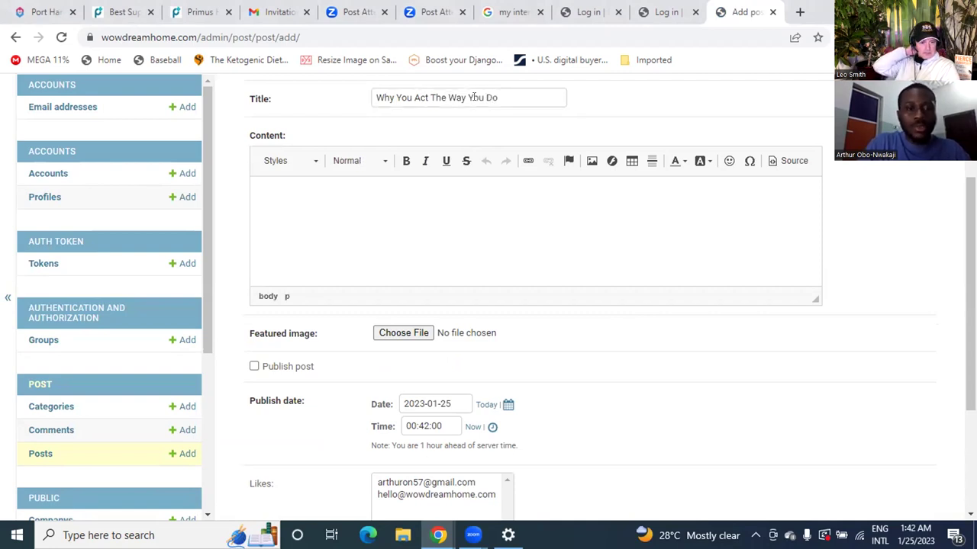
Step: Fill the content body with a placeholder paragraph, then copy and paste it to repeat it
type("alfjafj fj jl fjlafj lajf lajf")
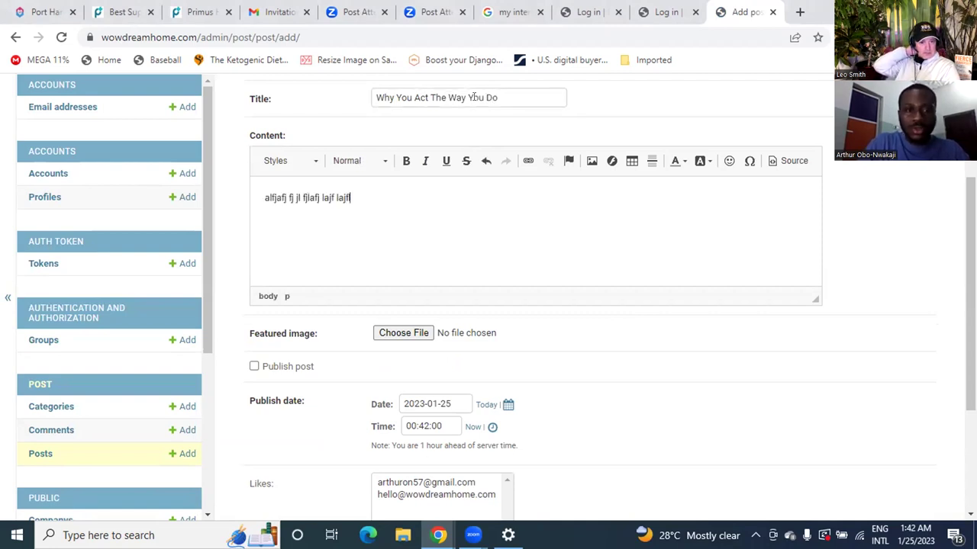
type("laj fjla flaf alf jjf aljflajfl ajfl ajf")
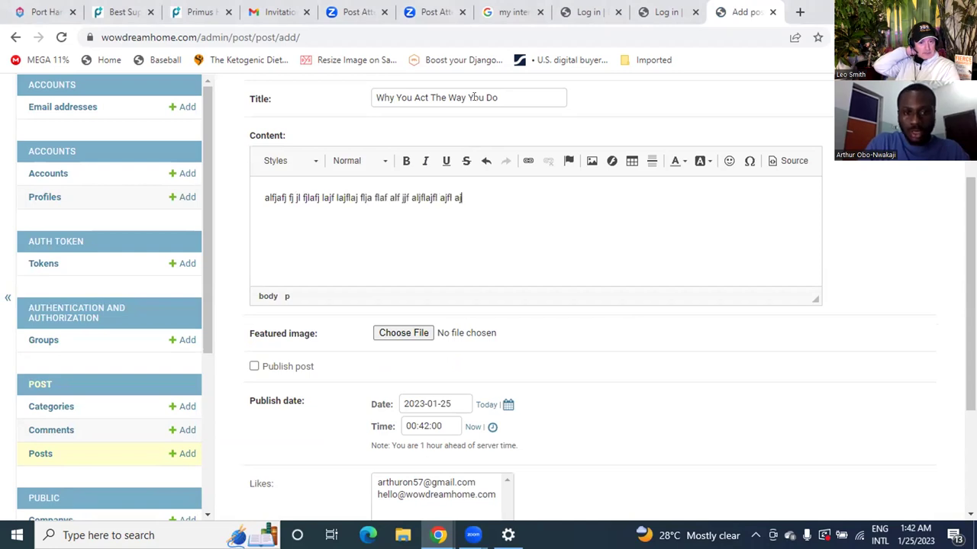
type("alj fla")
key("ctrl+a")
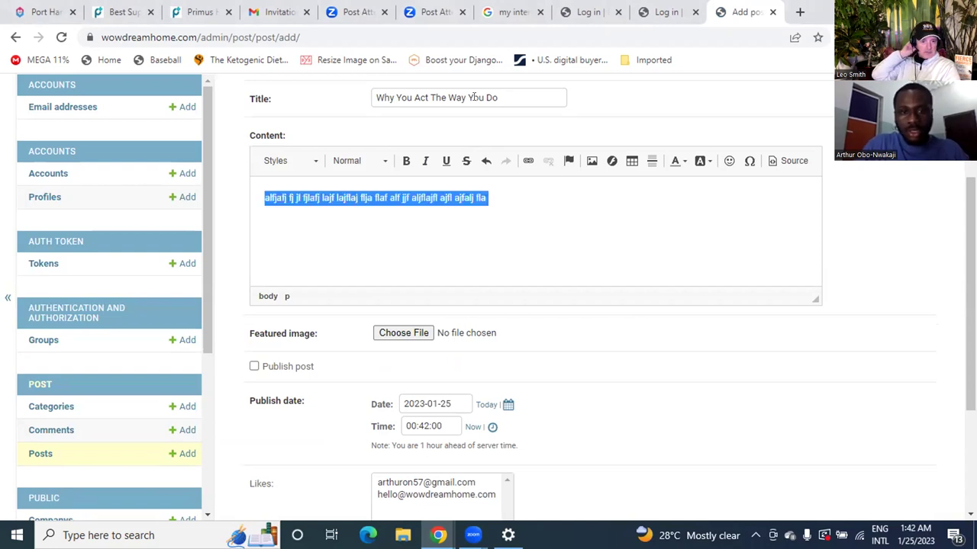
key("ctrl+c")
key("ctrl+v")
key("ctrl+v")
key("ctrl+v")
key("ctrl+v")
key("ctrl+v")
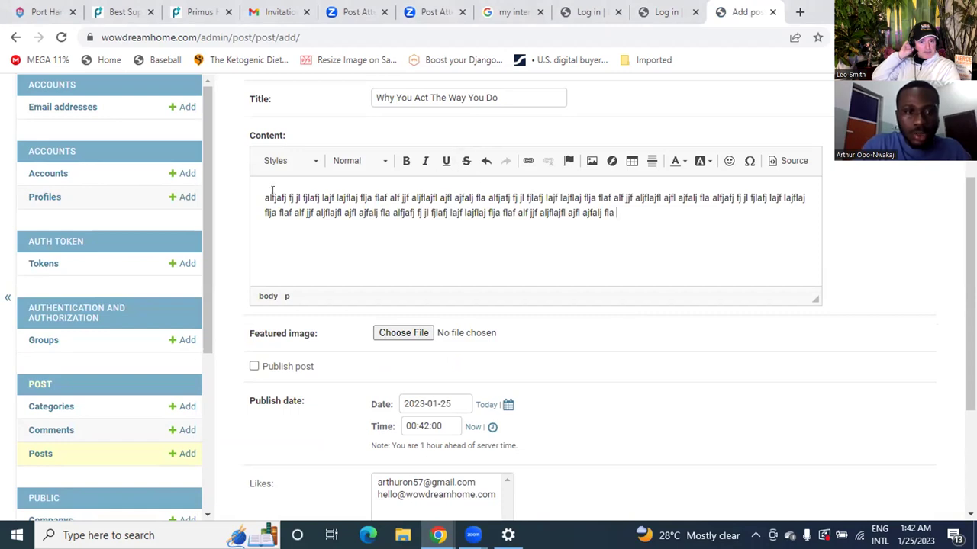
Step: Make the first word alfjafj bold and put it on its own Heading 2 line
double_click(273, 196)
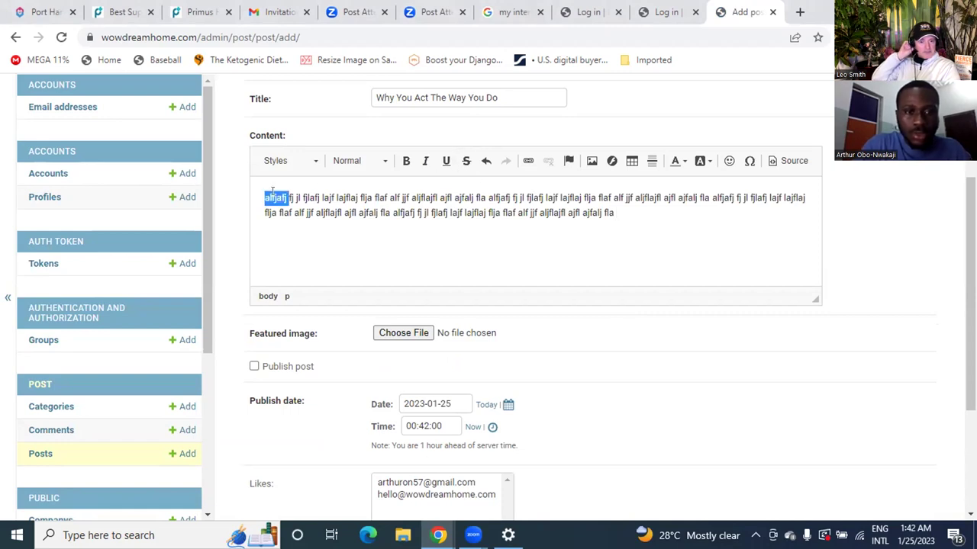
left_click(406, 162)
key("Right")
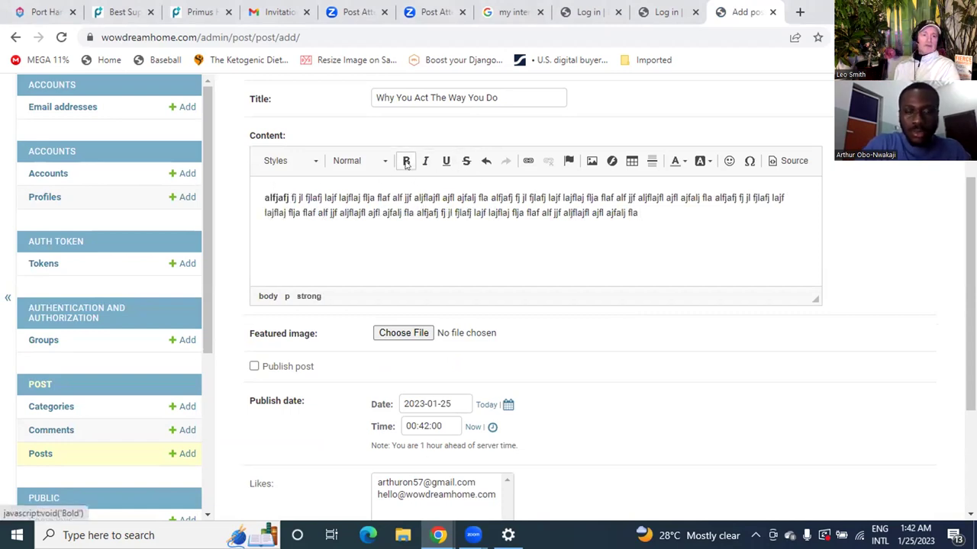
key("Return")
double_click(293, 196)
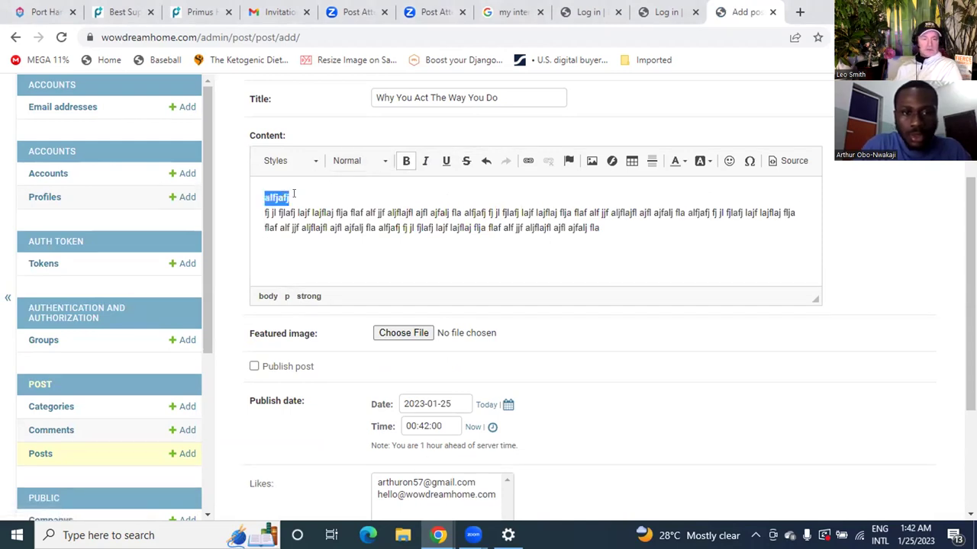
left_click(382, 159)
left_click(372, 235)
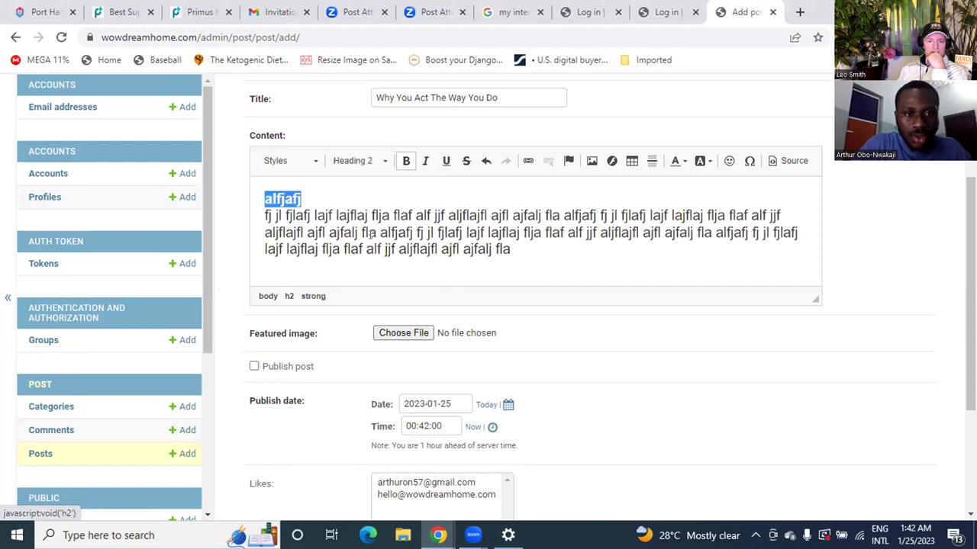
Step: Start a new paragraph below the placeholder text and bring up the image upload options
left_click(532, 250)
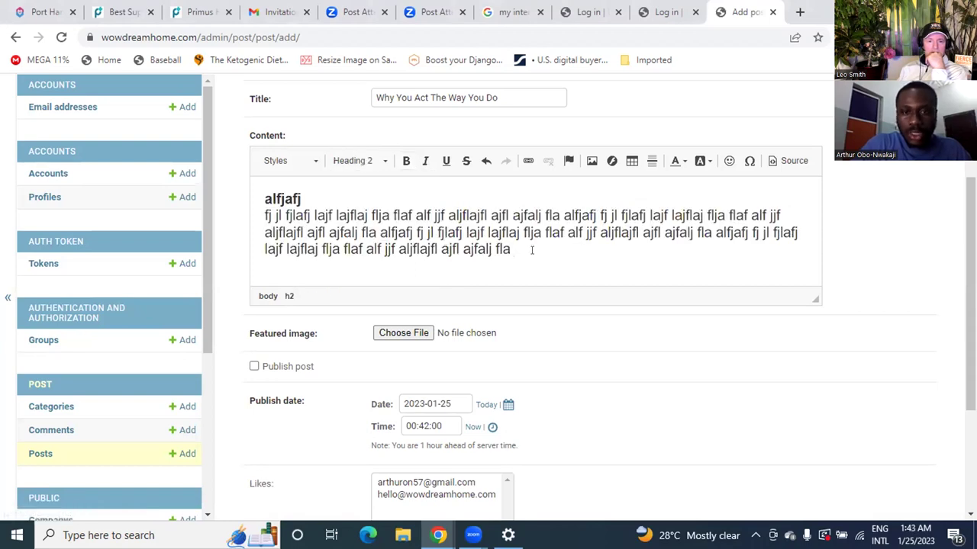
key("Return")
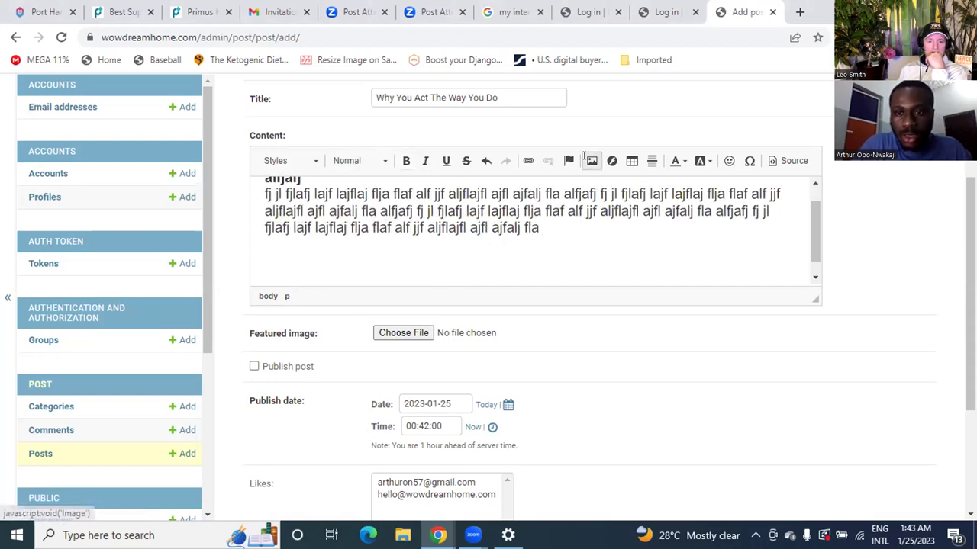
left_click(585, 158)
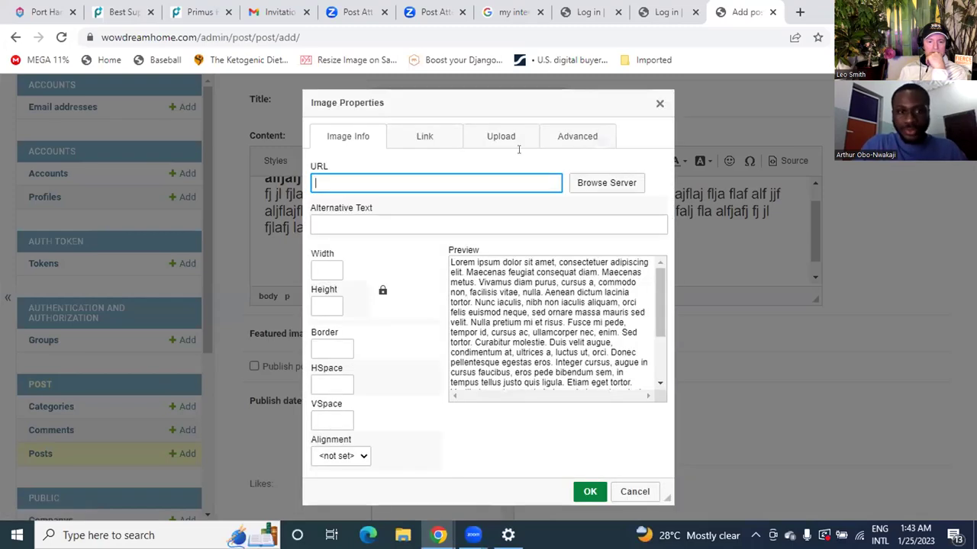
left_click(572, 132)
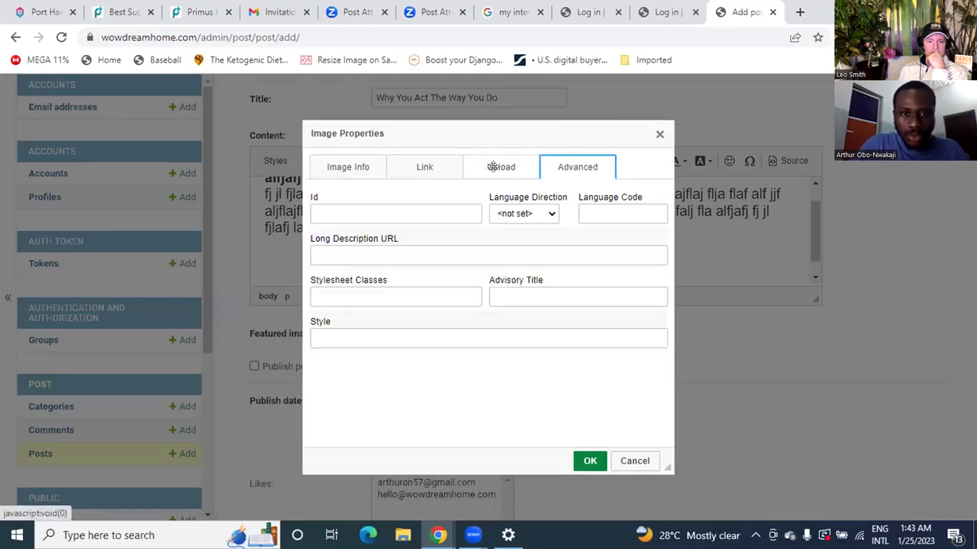
left_click(498, 167)
Step: Upload wowdreamhome (1).jpg from Downloads to the server and insert it into the content
left_click(356, 210)
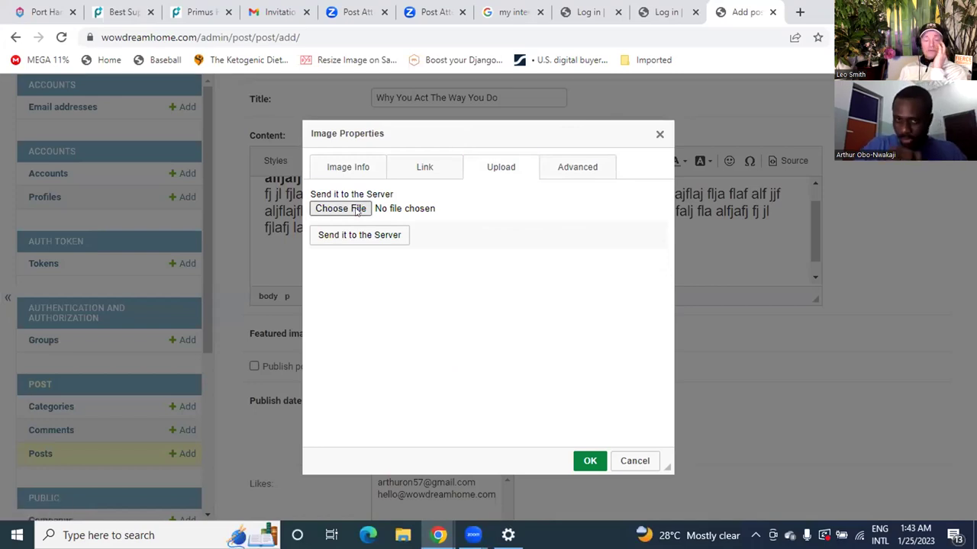
left_click(359, 209)
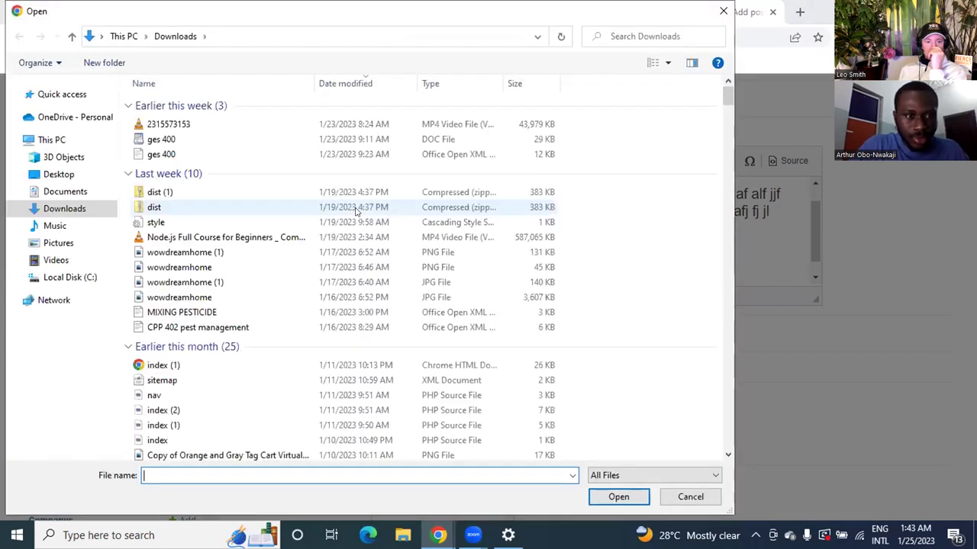
left_click(356, 209)
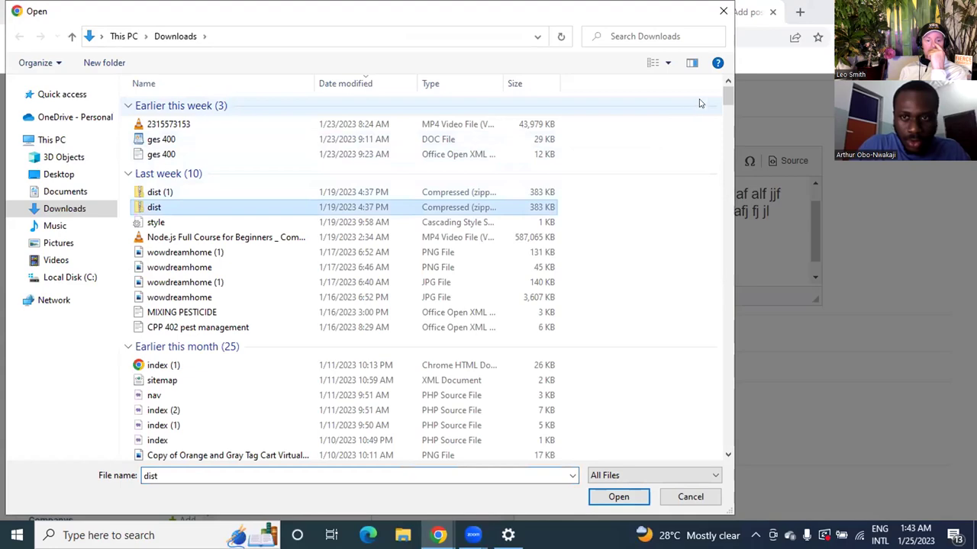
left_click_drag(727, 96, 729, 93)
double_click(183, 283)
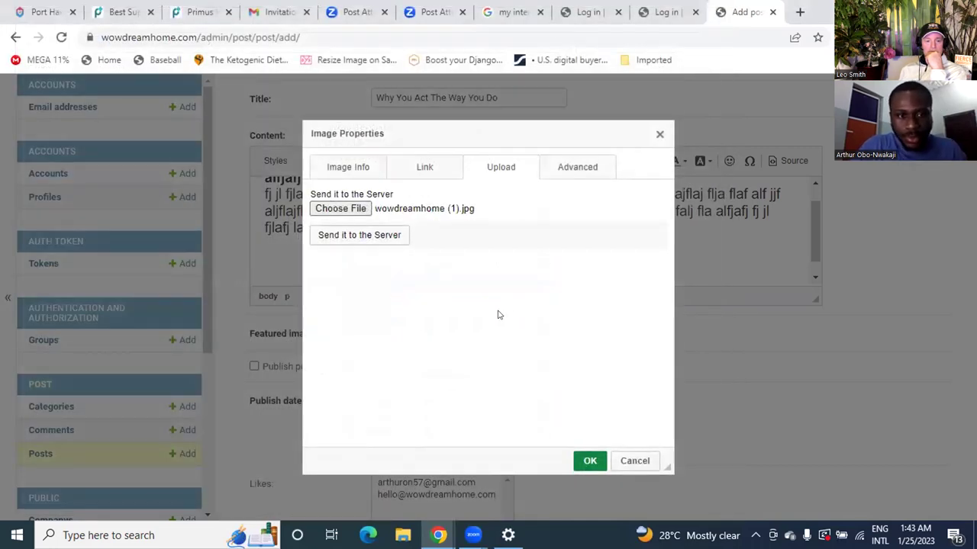
left_click(374, 237)
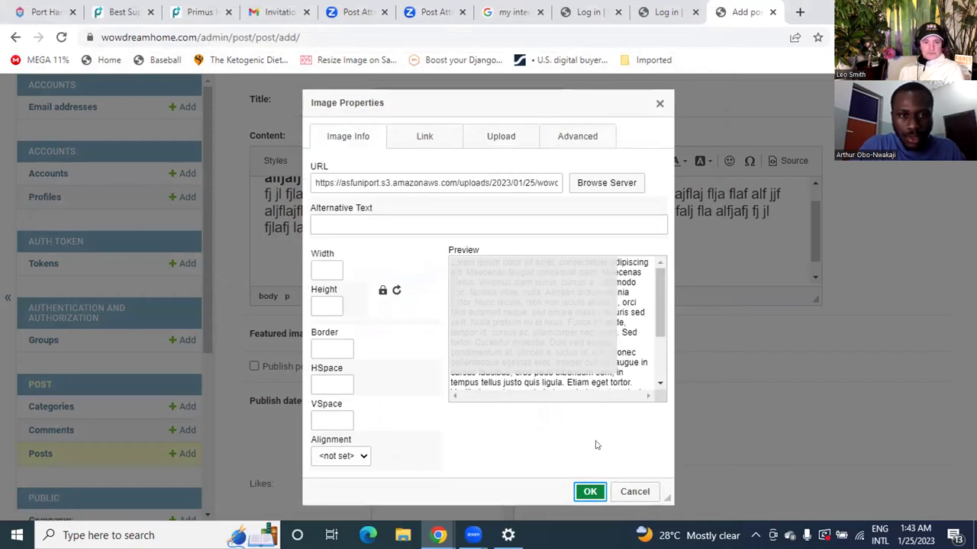
left_click(590, 492)
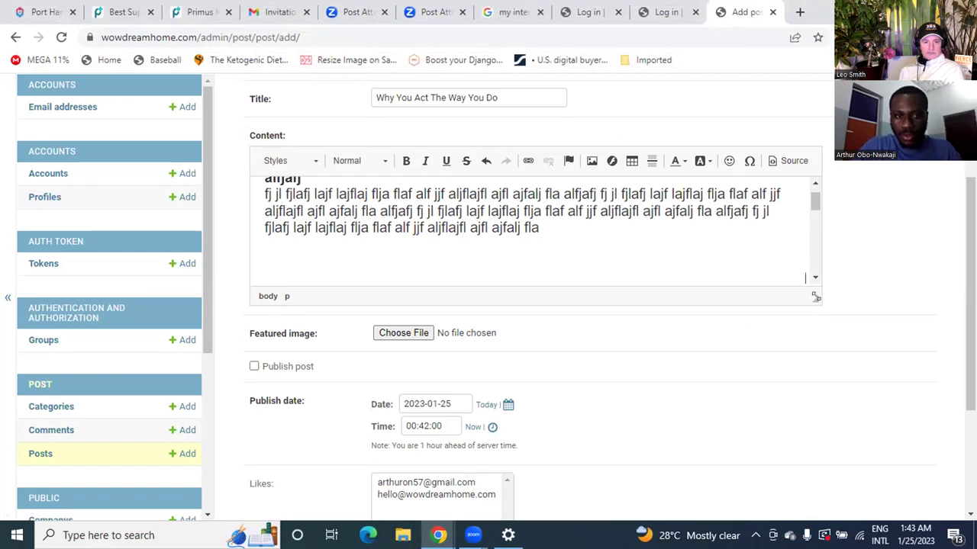
Step: Enlarge the editor, select the WowDreamHome image, and set its width to 200 (height 132)
left_click_drag(815, 297, 885, 526)
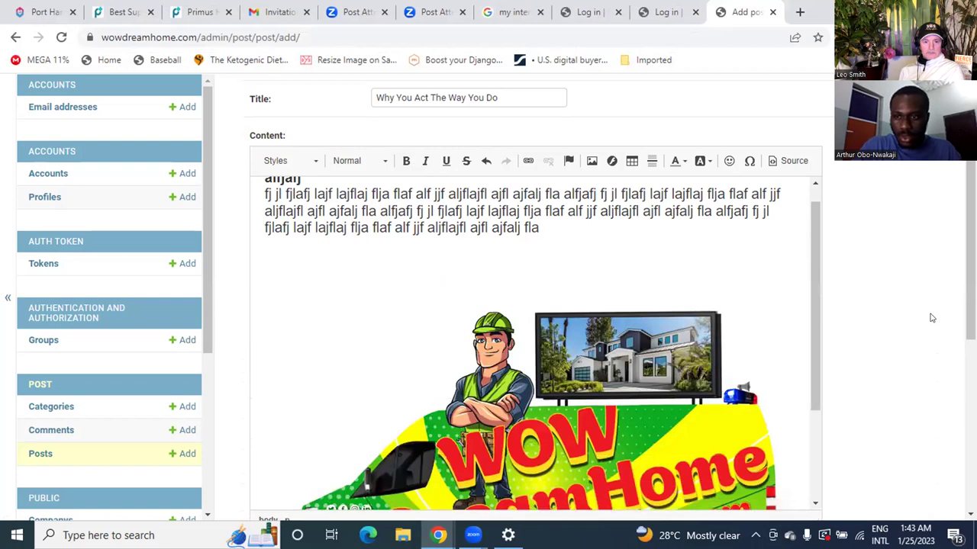
scroll(916, 328, "down", 1)
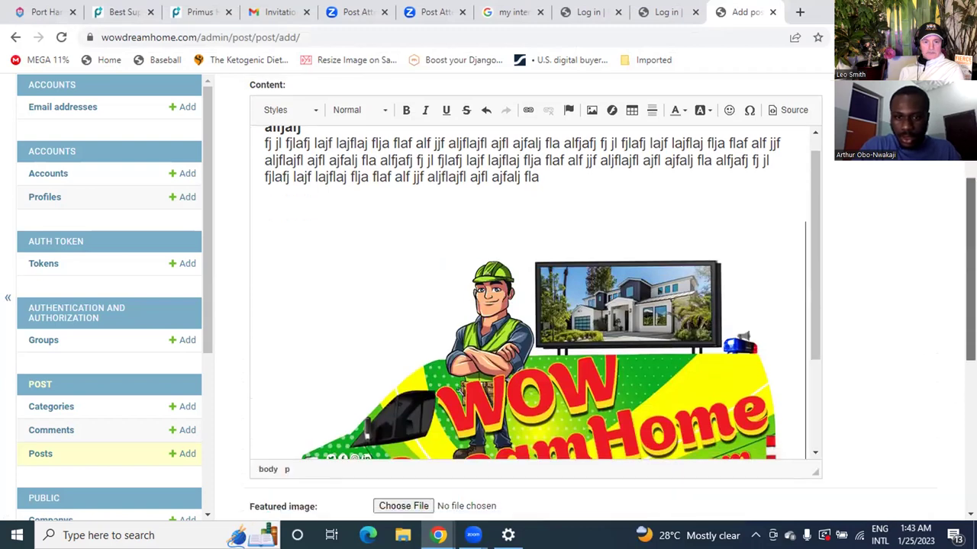
left_click(687, 361)
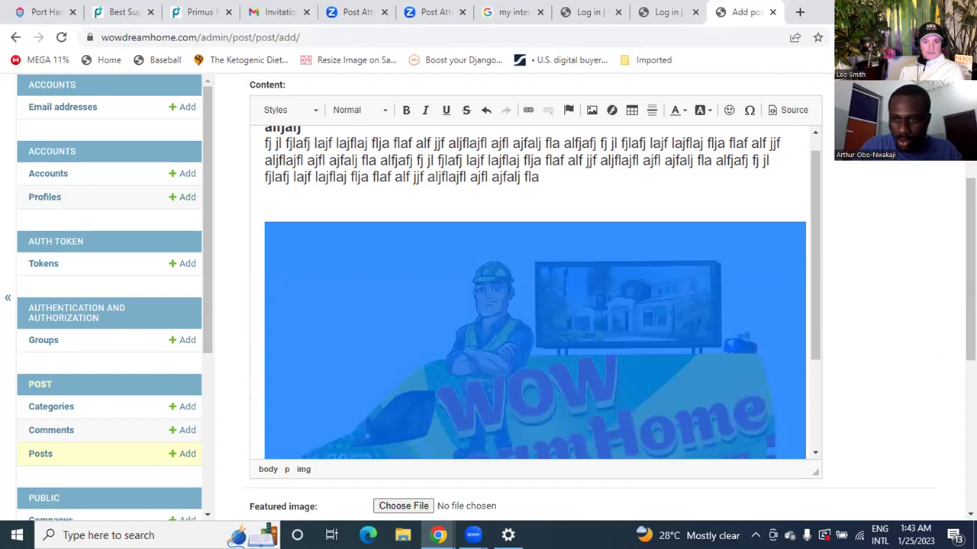
scroll(534, 298, "down", 1)
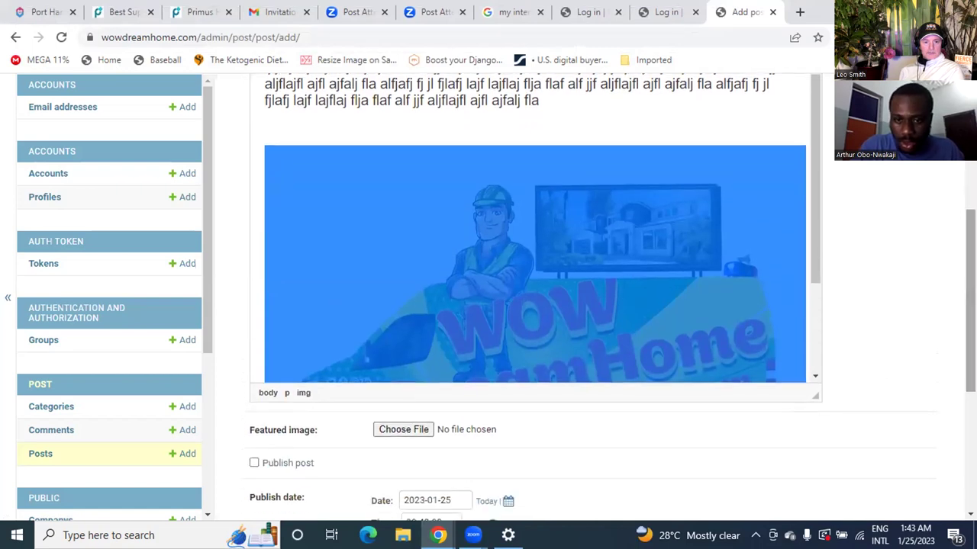
scroll(763, 328, "down", 2)
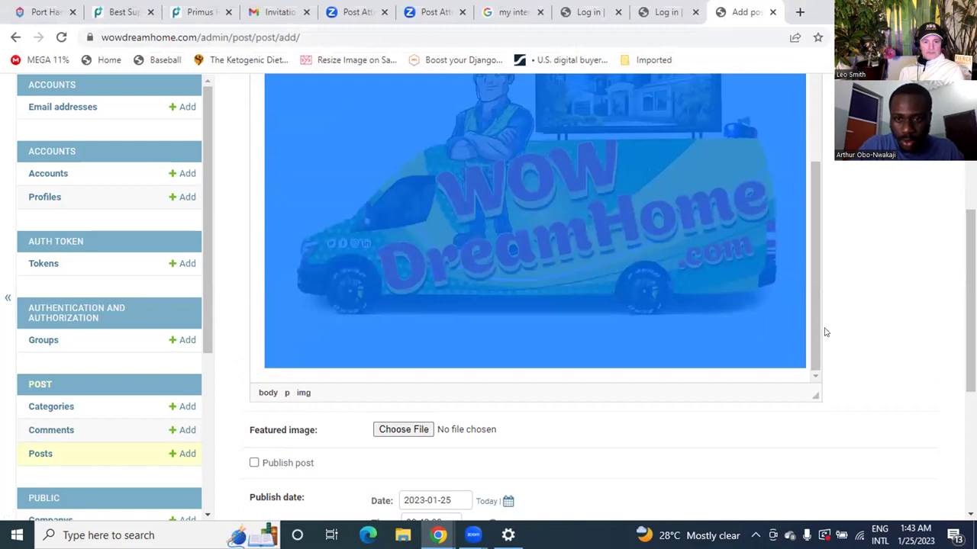
scroll(812, 325, "up", 2)
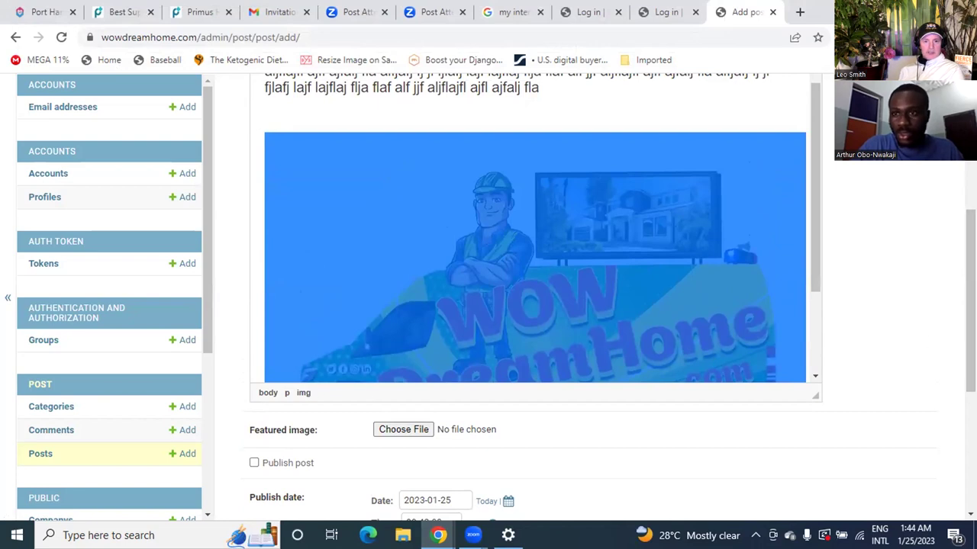
scroll(534, 267, "up", 4)
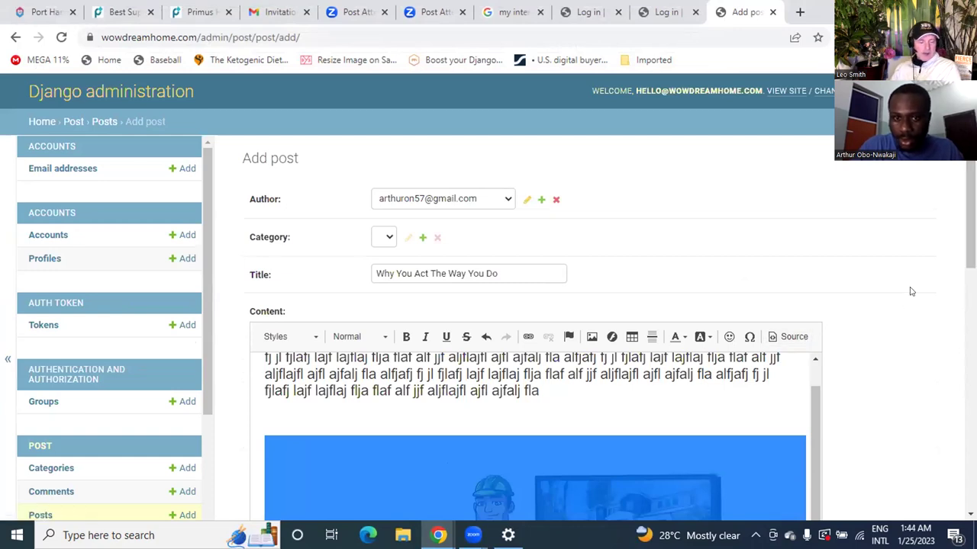
scroll(801, 291, "down", 3)
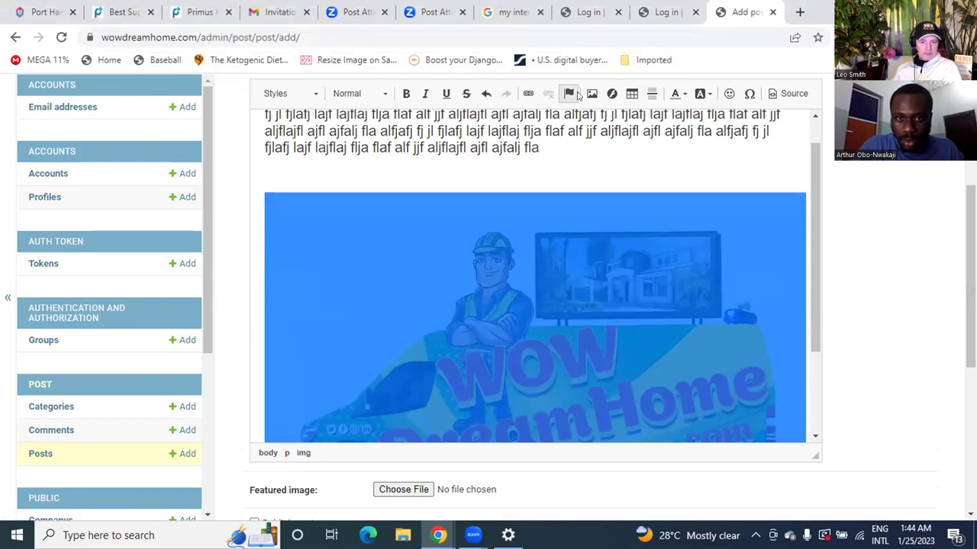
left_click(592, 93)
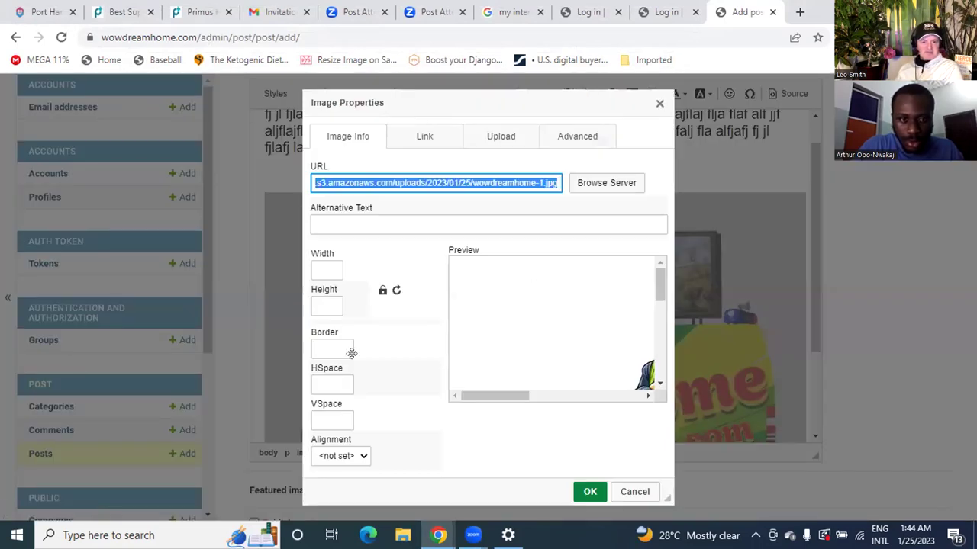
left_click(317, 270)
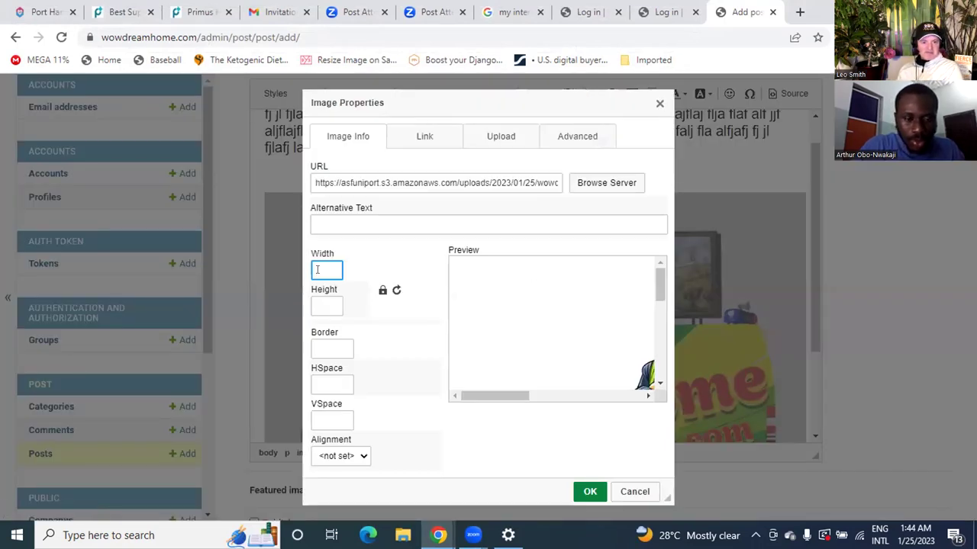
type("200")
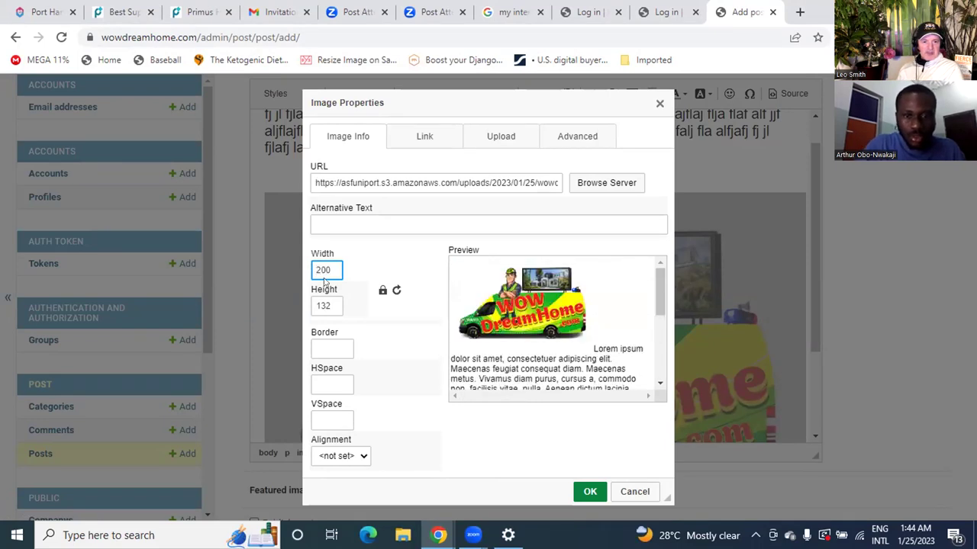
left_click(589, 492)
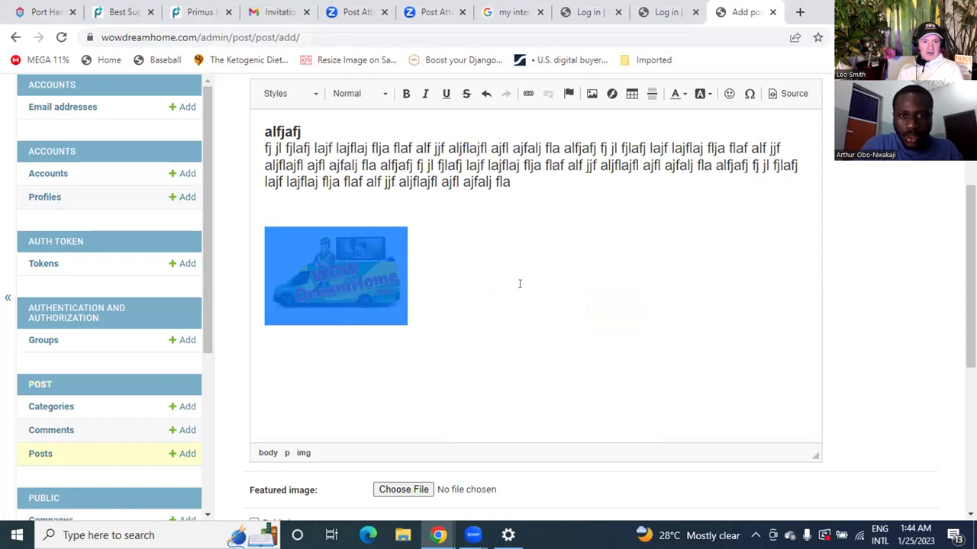
Step: Type a short filler line below the resized image, fixing the mistyped ending
left_click(429, 363)
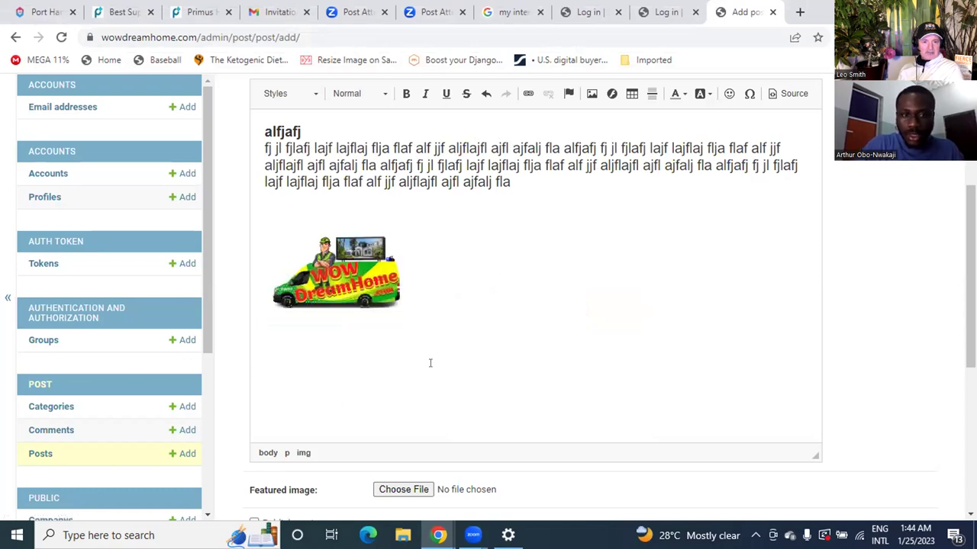
key("Return")
type("akjkdfja ")
type("fjlfjajl")
key("shift+Left")
key("shift+Left")
key("shift+Left")
type("ajf ajfajfajf")
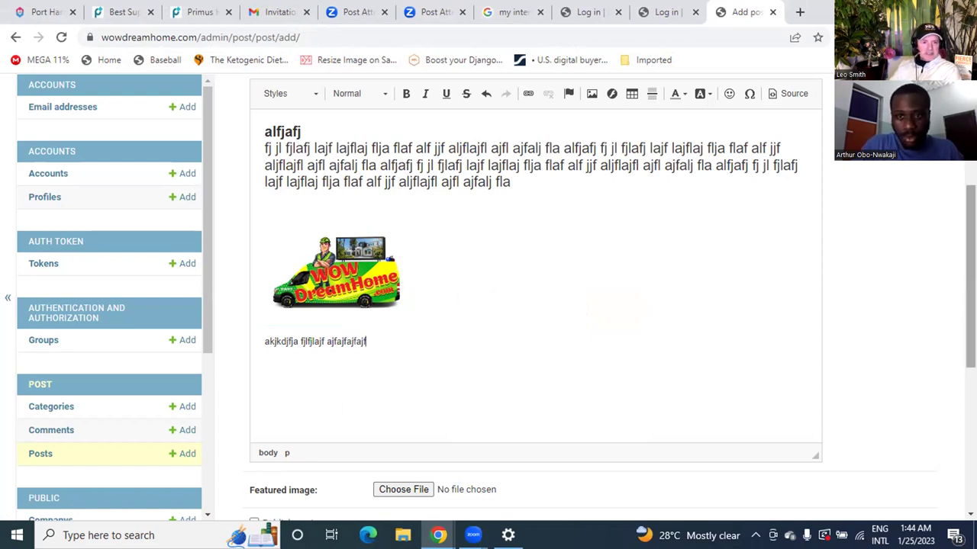
scroll(534, 305, "up", 1)
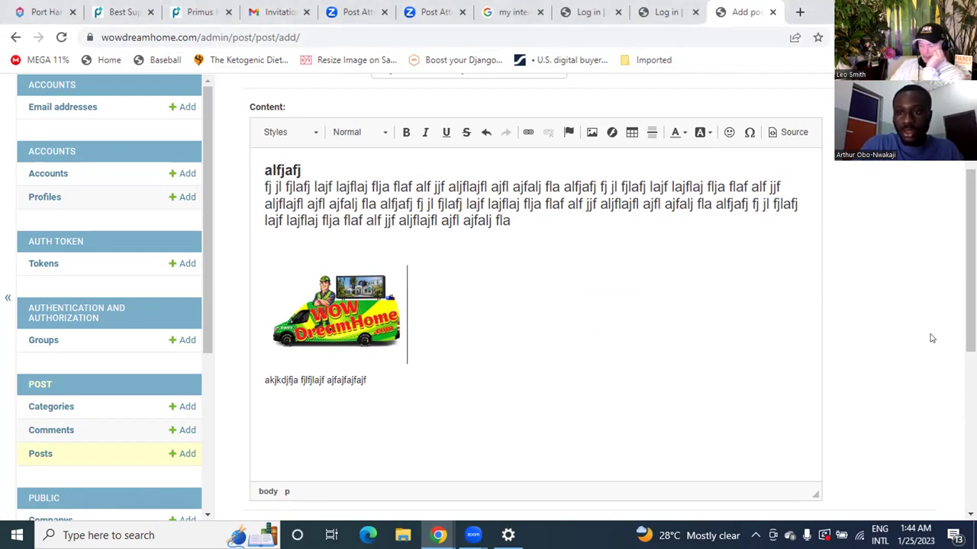
scroll(959, 271, "up", 1)
scroll(958, 271, "up", 3)
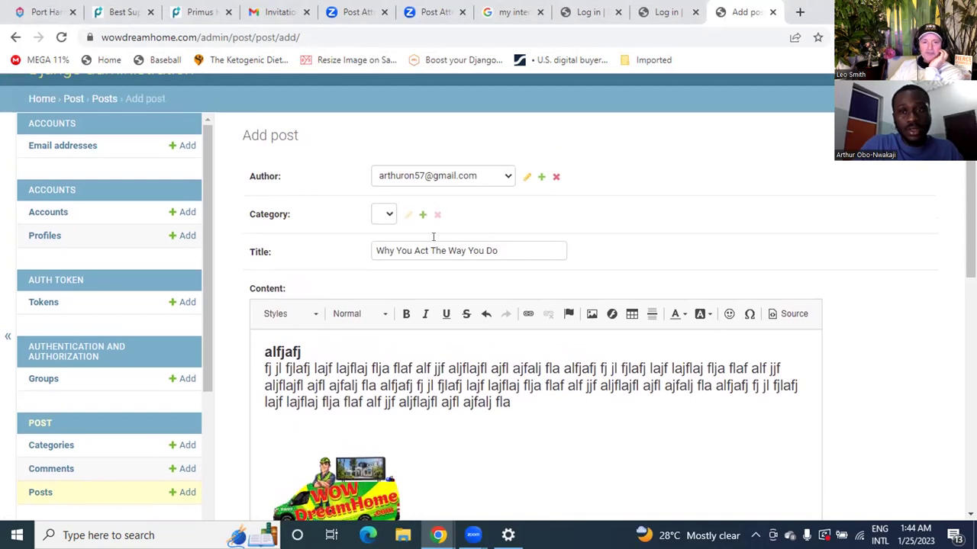
Step: Add a category with title 'Blog' and description 'Blog' from the Category field's plus button
left_click(419, 217)
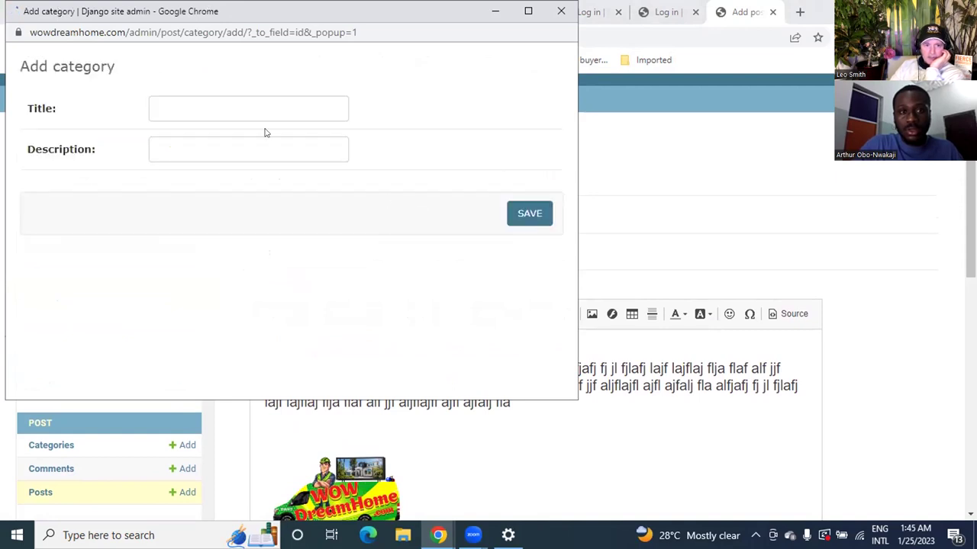
type("B;ph")
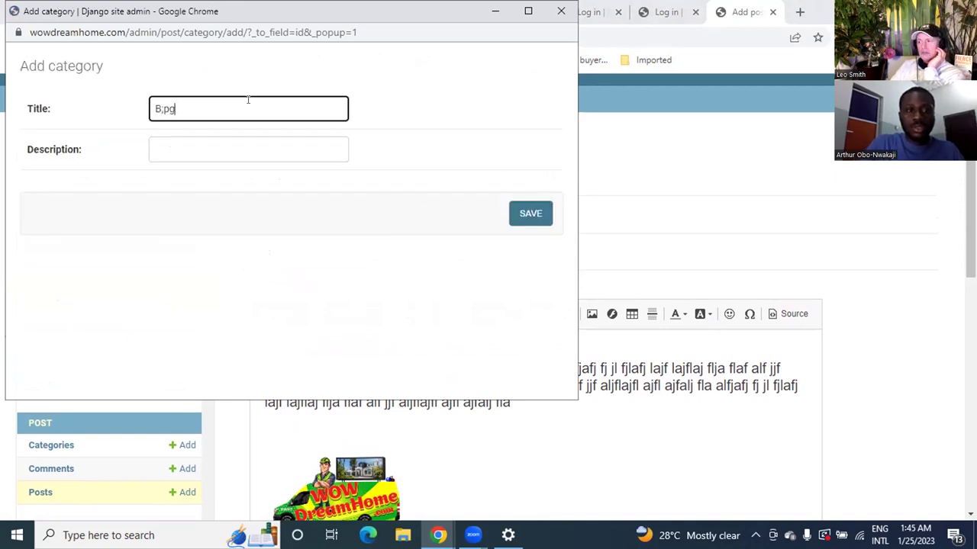
key("BackSpace")
key("BackSpace")
key("BackSpace")
type("log")
key("ctrl+a")
key("ctrl+c")
key("Tab")
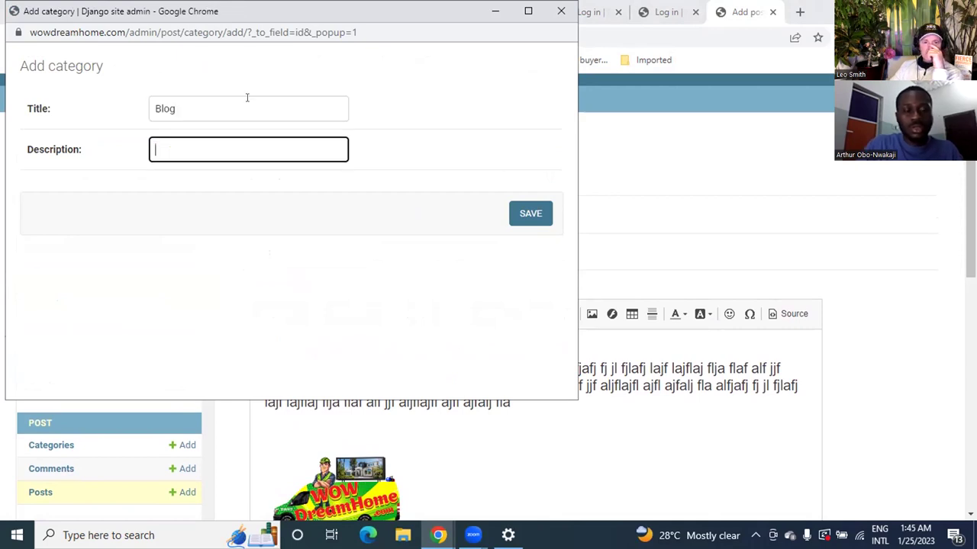
key("ctrl+v")
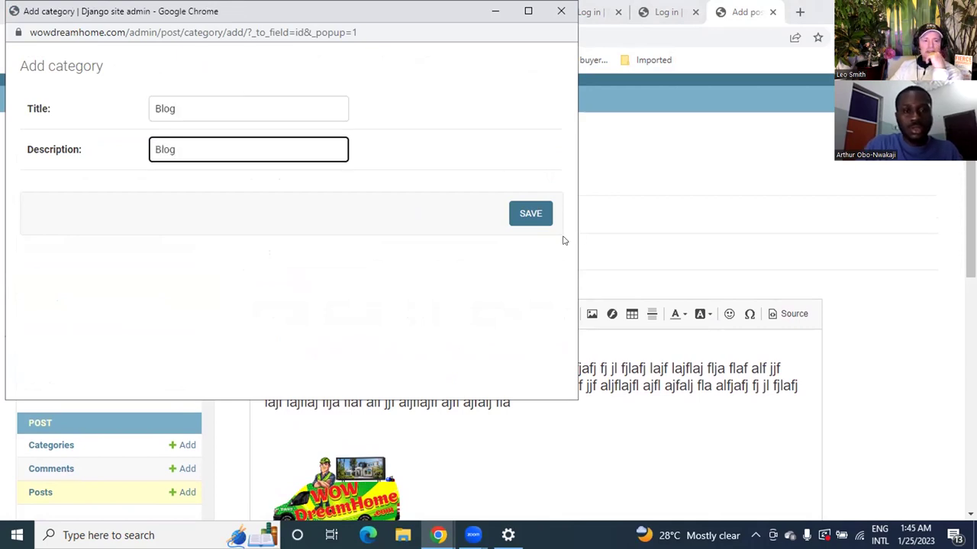
left_click(530, 219)
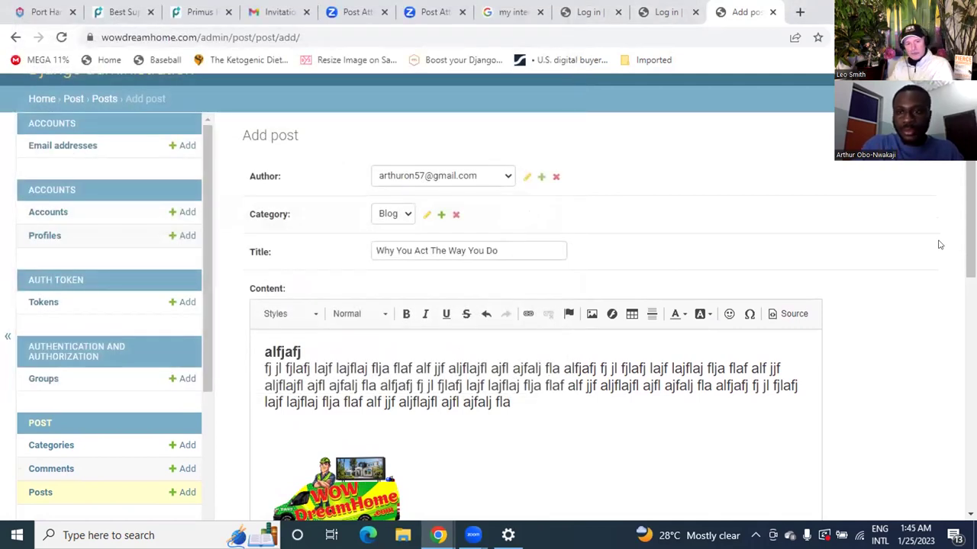
Step: Set wowdreamhome.png from Downloads as the featured image and save the post
scroll(971, 224, "down", 5)
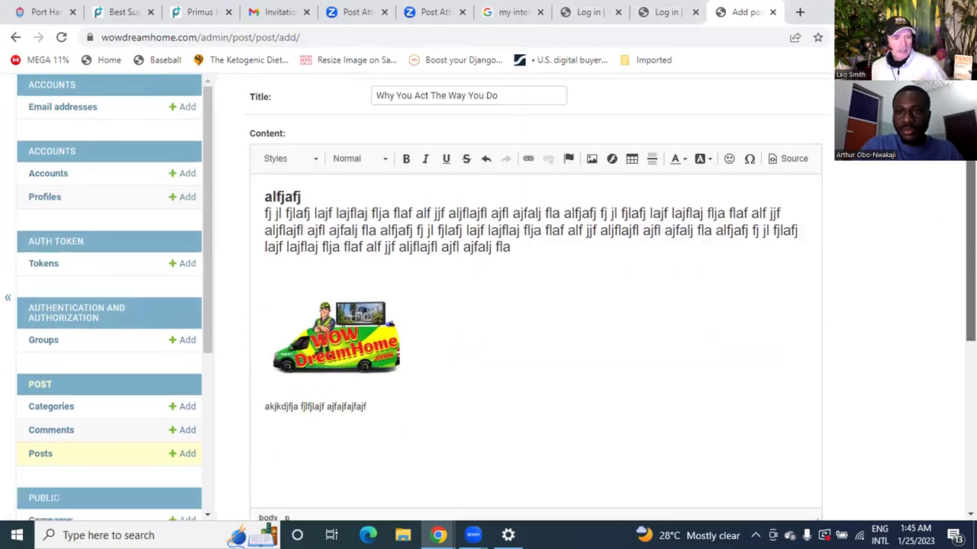
scroll(534, 305, "down", 2)
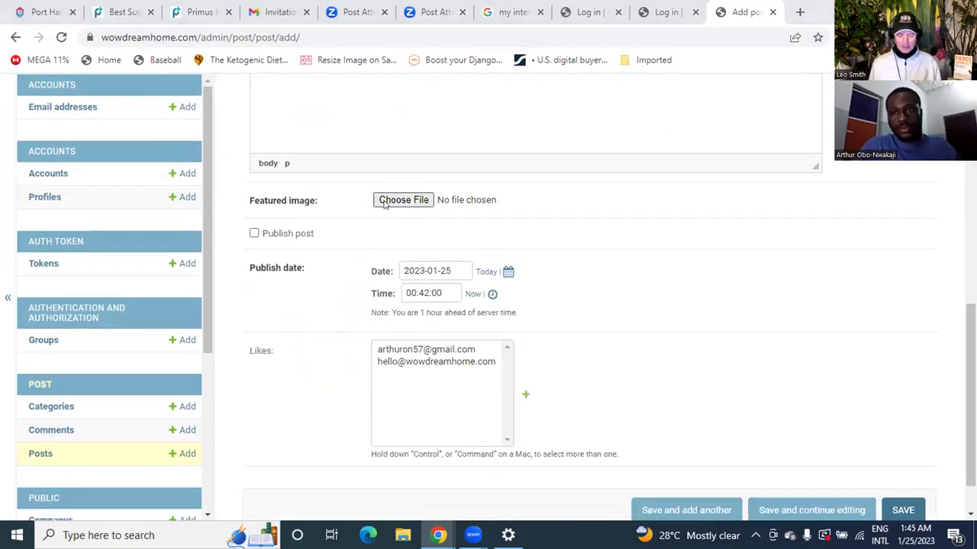
left_click(385, 204)
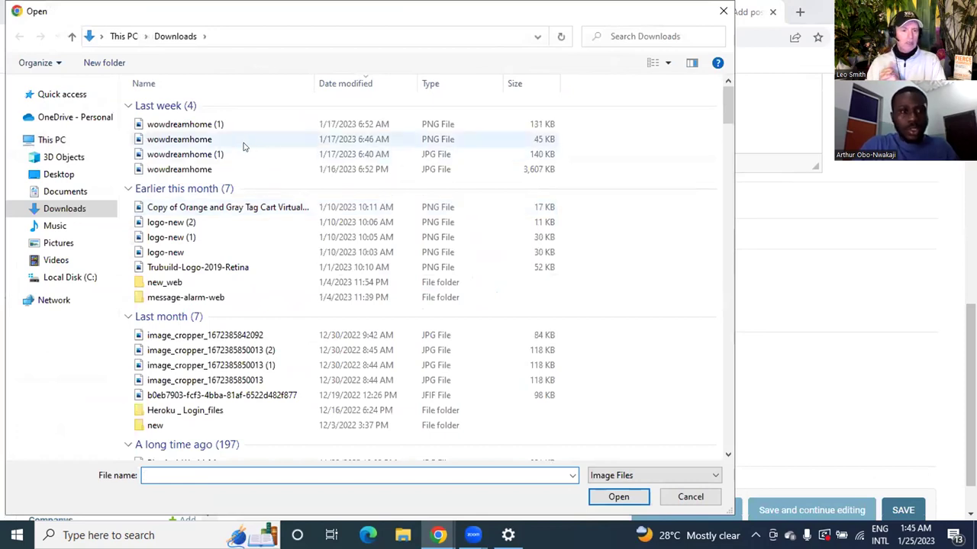
double_click(243, 143)
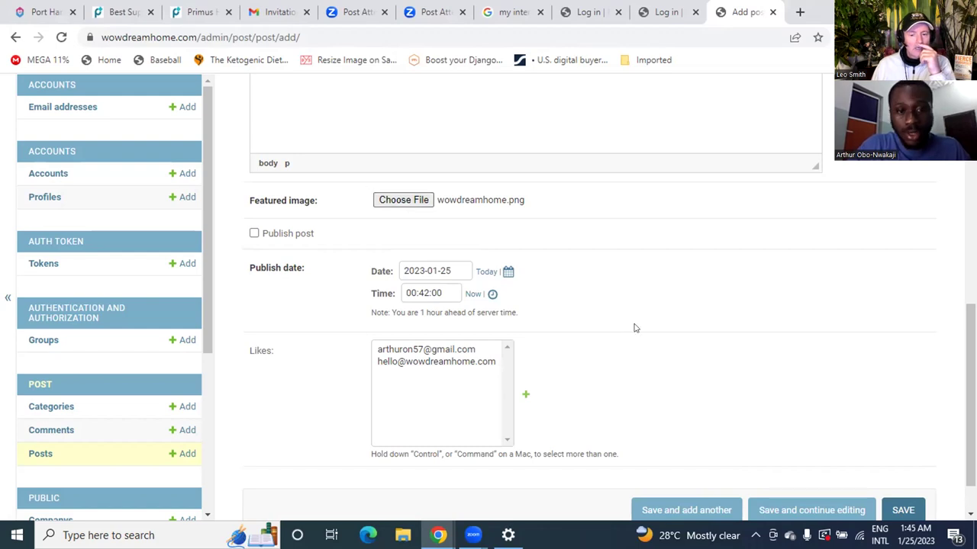
left_click(902, 511)
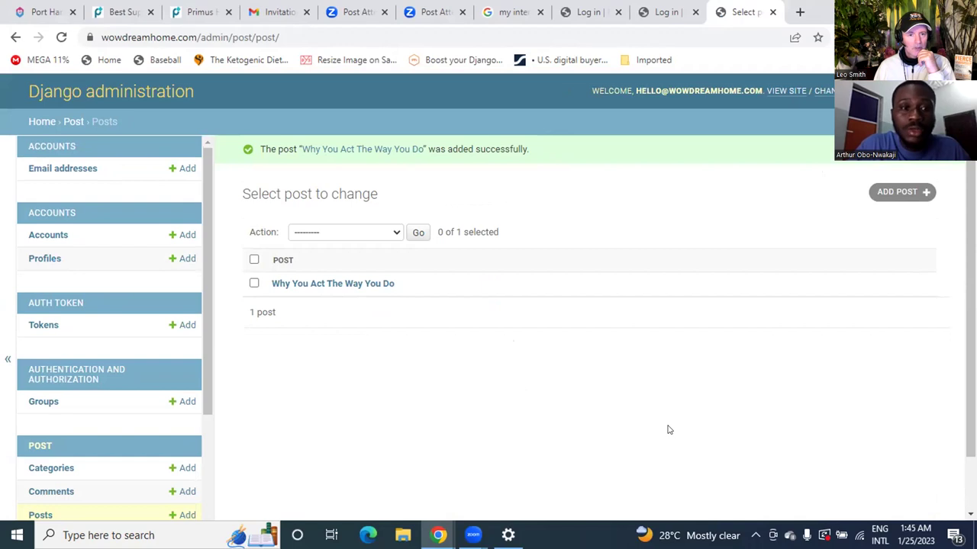
Step: Open wowdreamhome.com in a new tab using the address bar suggestion
key("ctrl+t")
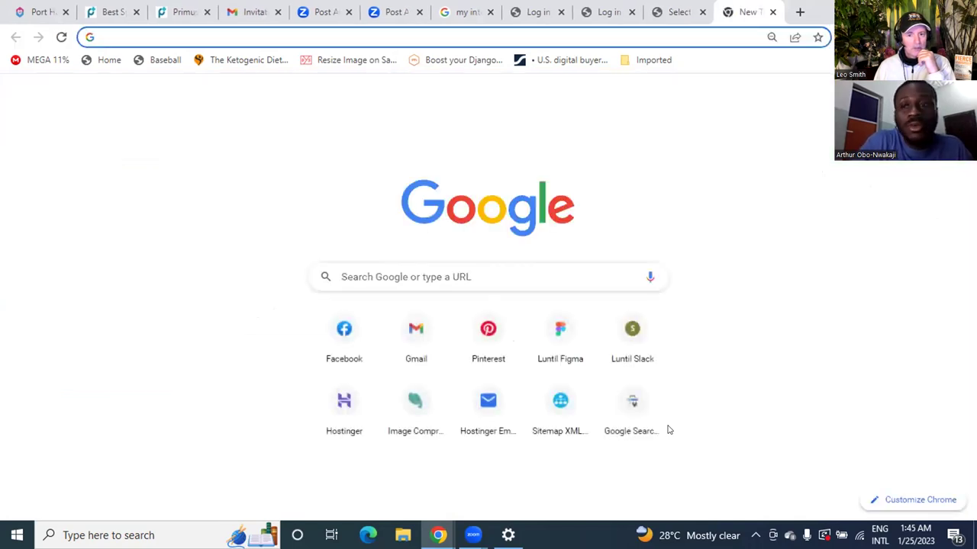
type("wowdreamhome.com")
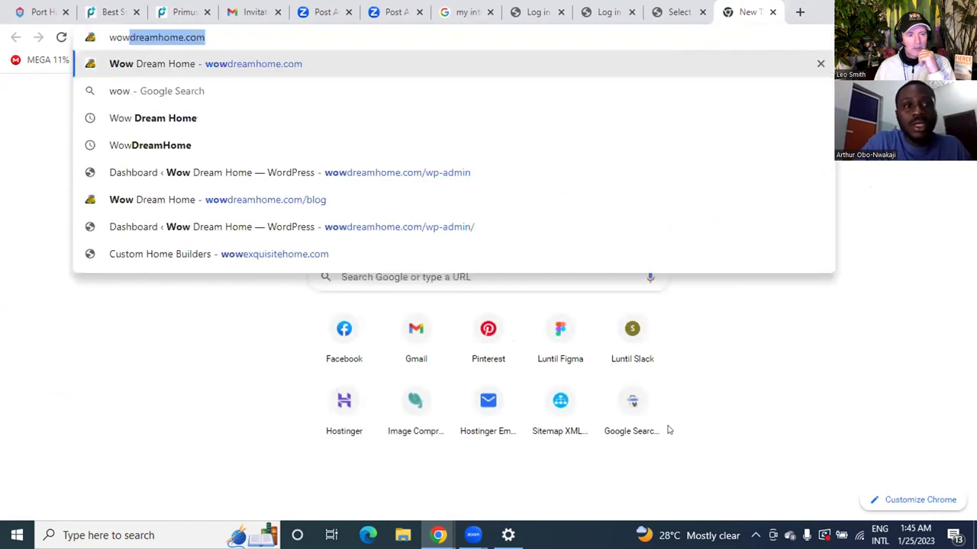
key("Right")
key("Return")
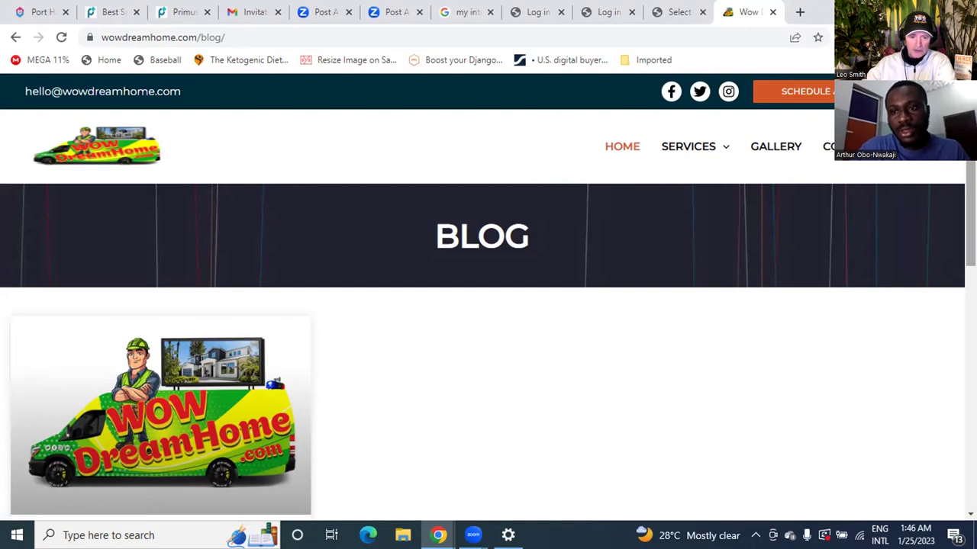
Step: Open the 'Why You Act The Way You Do' post card, scroll through it, and return to the blog
scroll(488, 320, "down", 2)
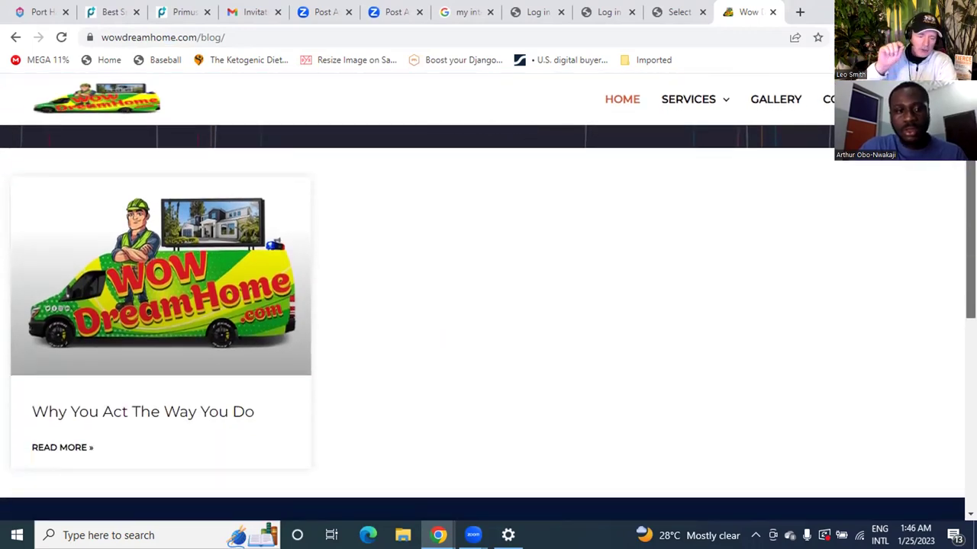
left_click(200, 305)
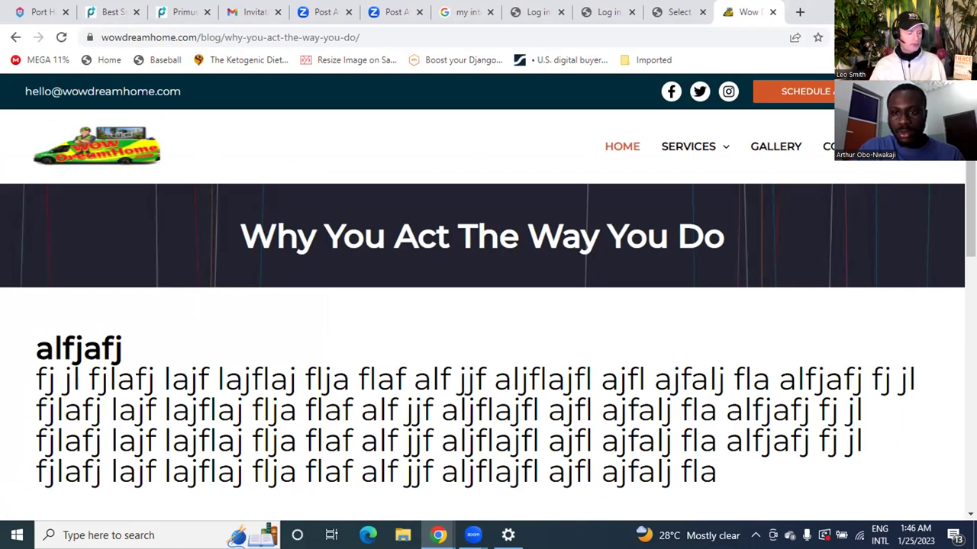
scroll(954, 199, "down", 5)
scroll(954, 198, "up", 5)
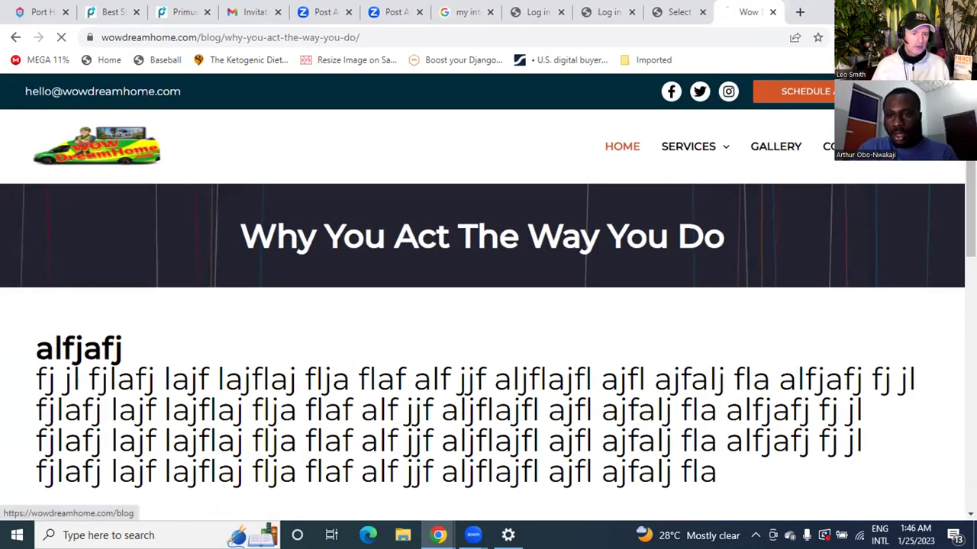
left_click(958, 153)
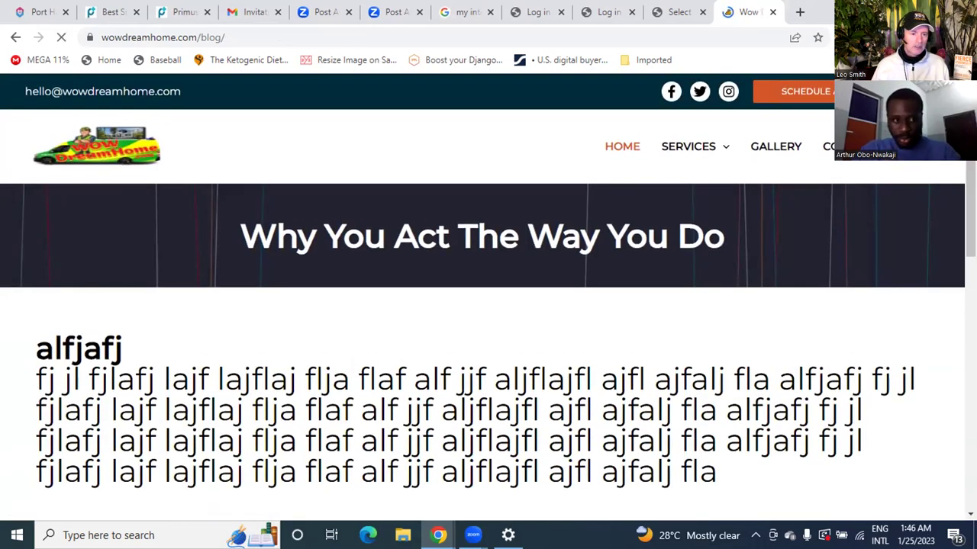